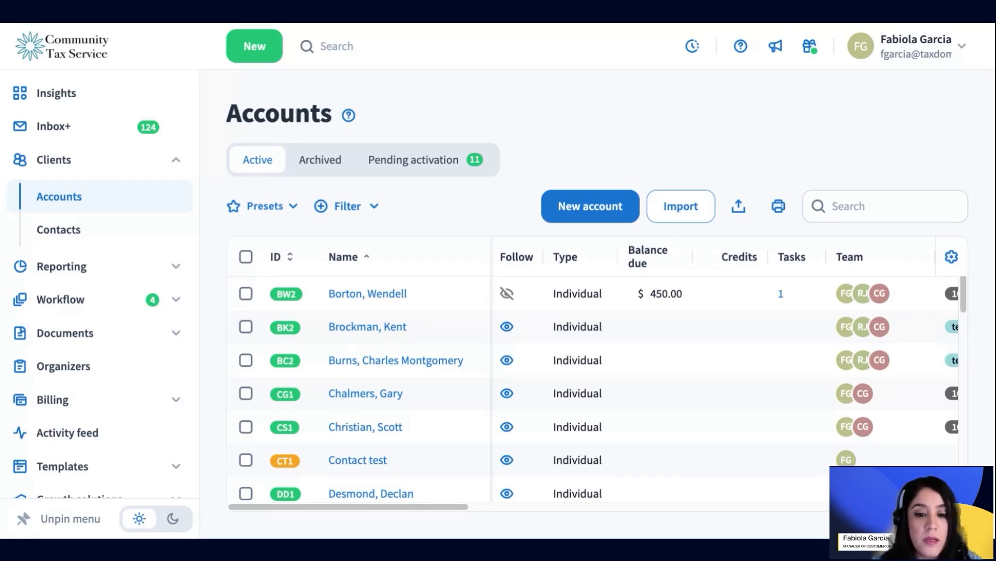
# Step: Open the Contacts list under Clients in the sidebar
pyautogui.click(83, 229)
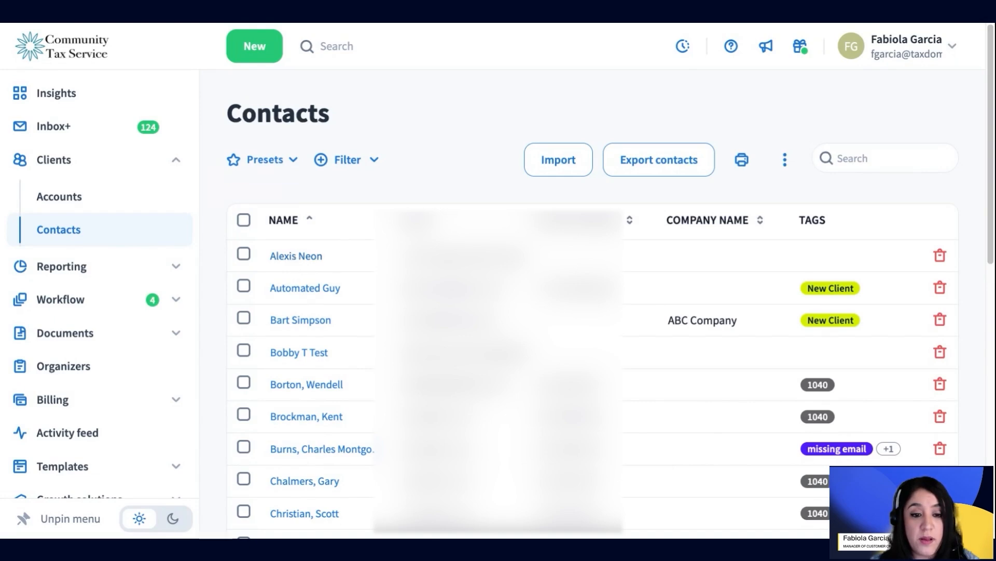
pyautogui.click(311, 257)
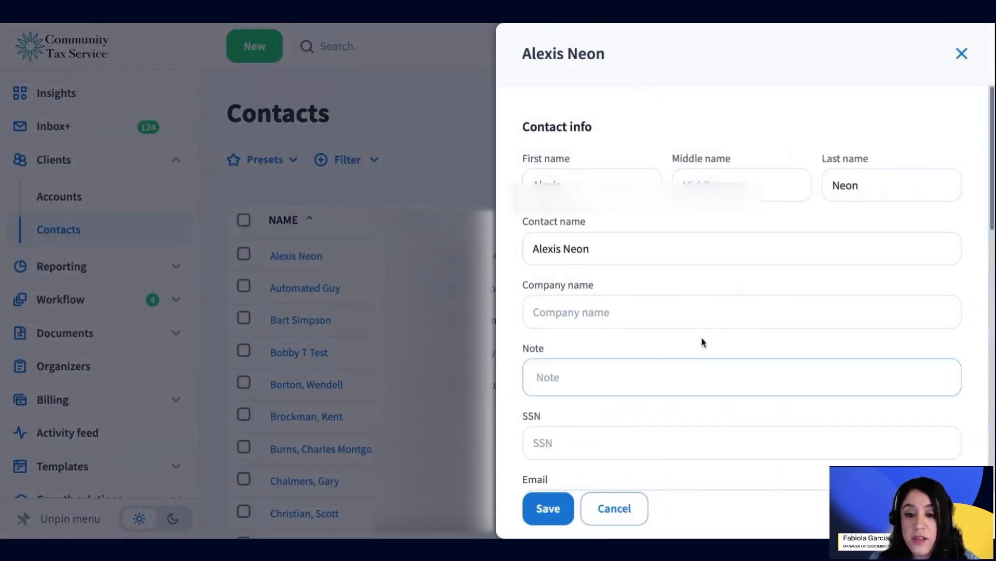
pyautogui.scroll(-5, 703, 342)
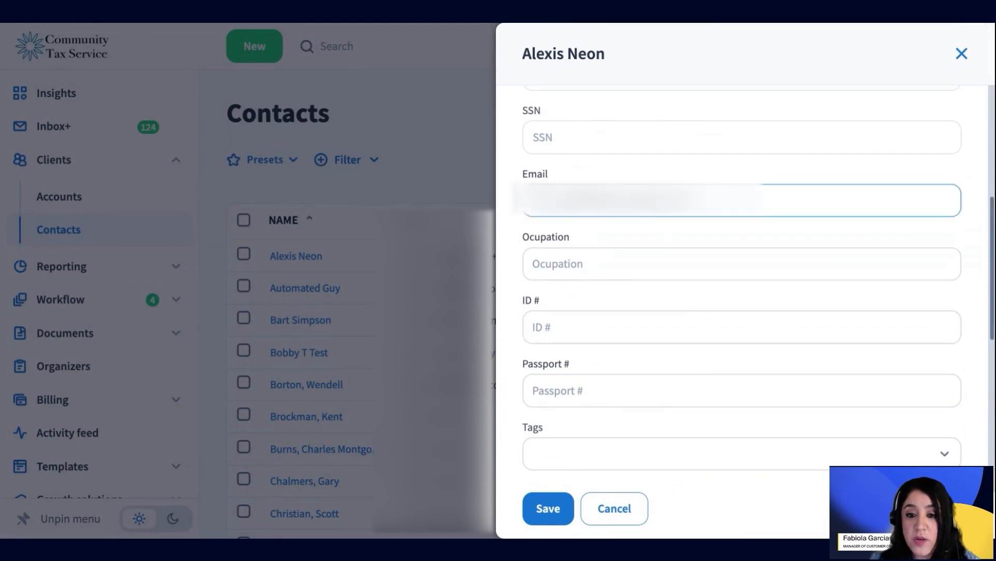
pyautogui.scroll(-5, 705, 363)
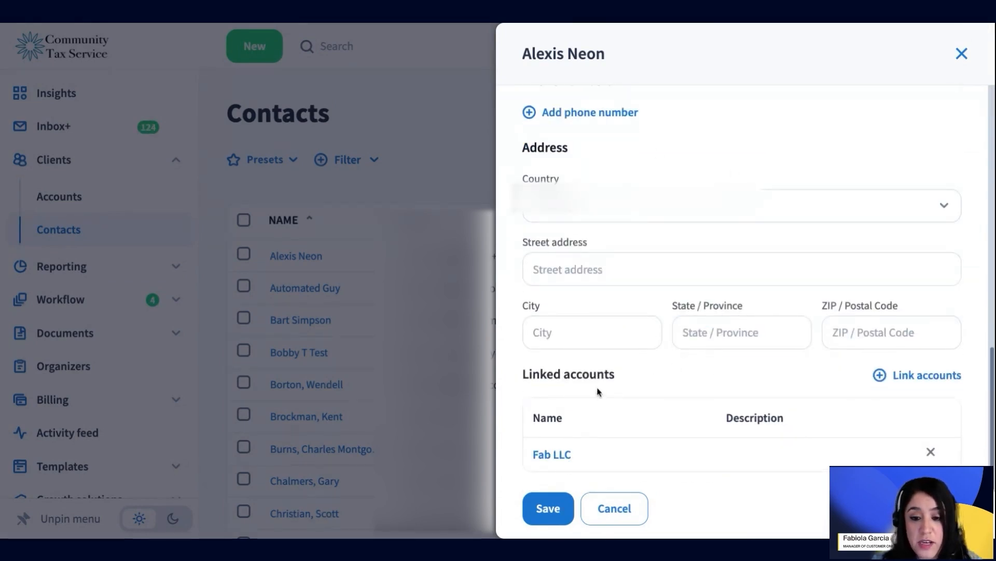
pyautogui.moveTo(509, 376); pyautogui.dragTo(727, 457)
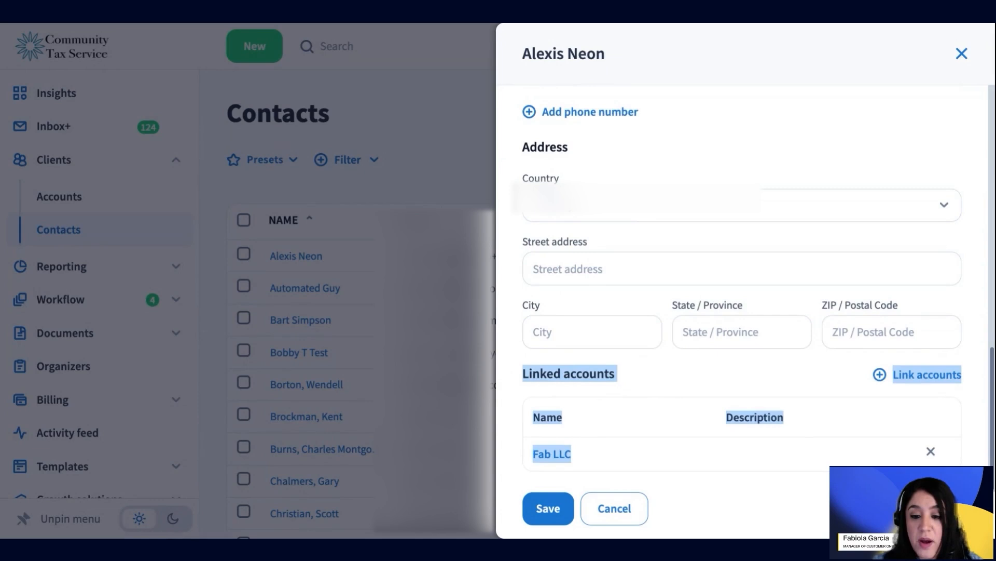
pyautogui.click(680, 437)
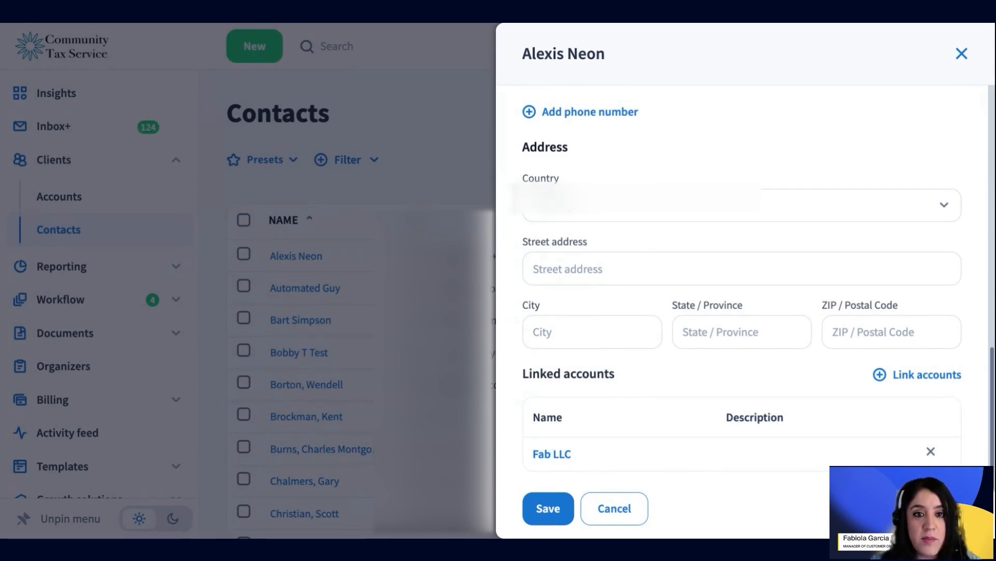
pyautogui.click(551, 453)
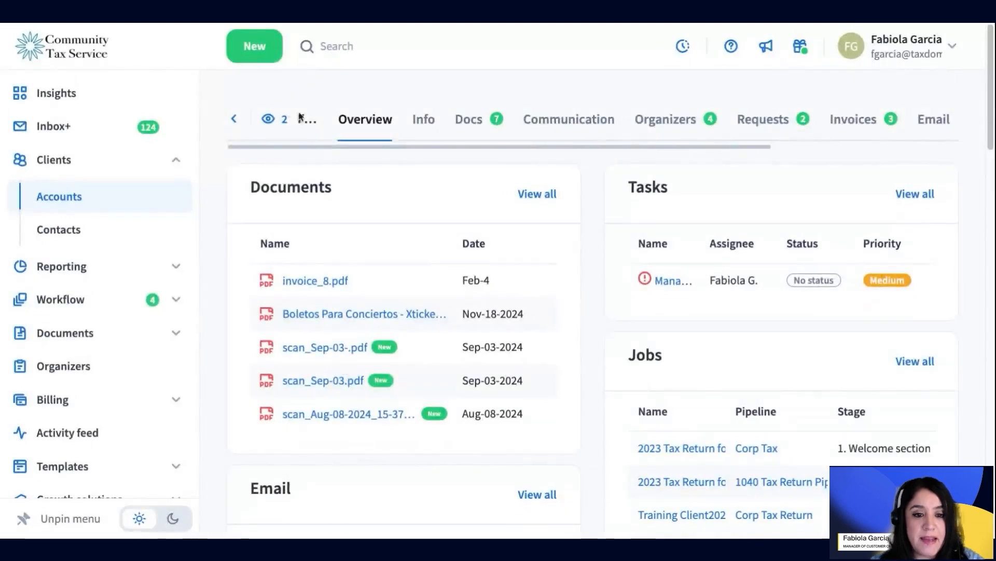
pyautogui.click(481, 126)
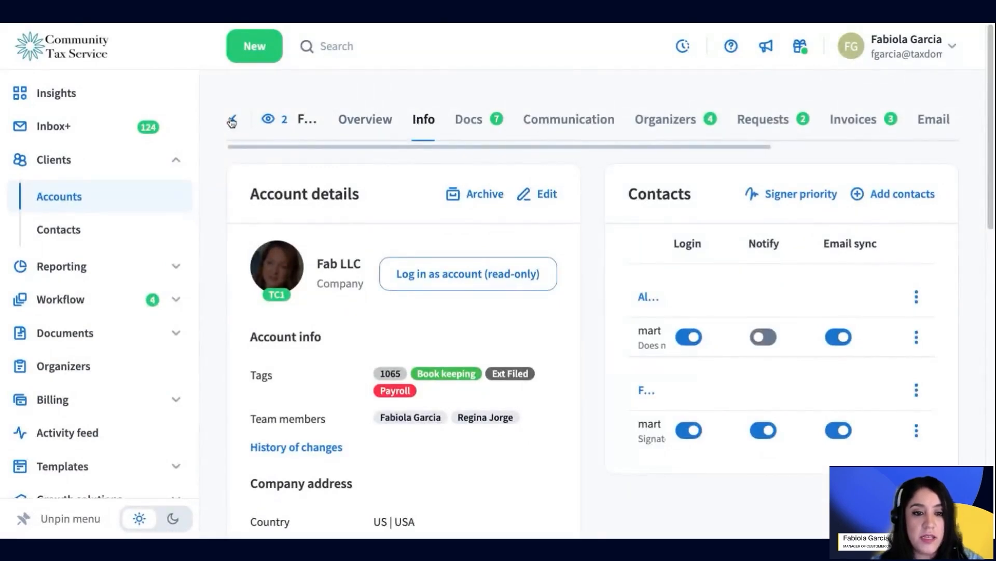
pyautogui.click(100, 232)
pyautogui.click(116, 242)
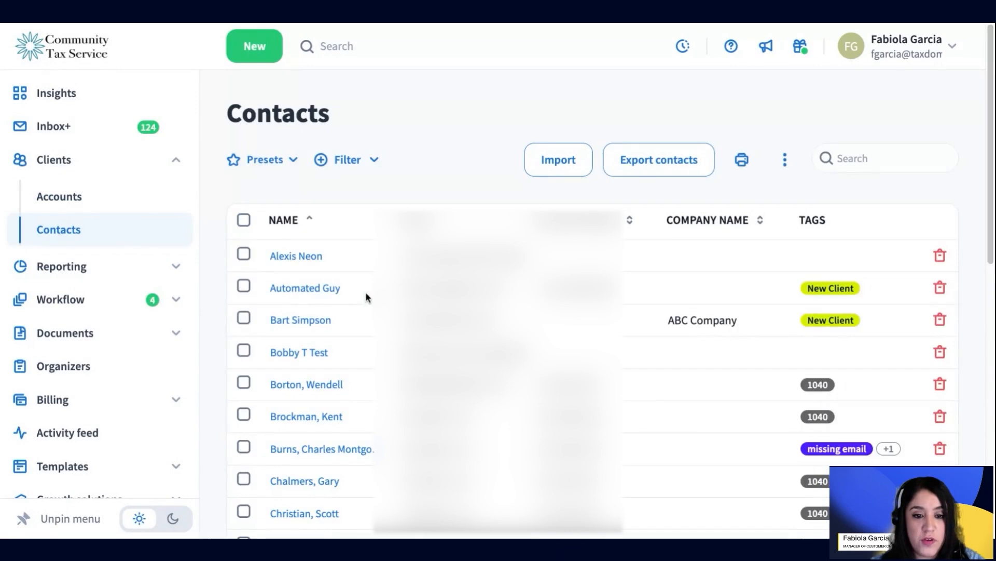
pyautogui.click(296, 255)
pyautogui.scroll(-10, 623, 353)
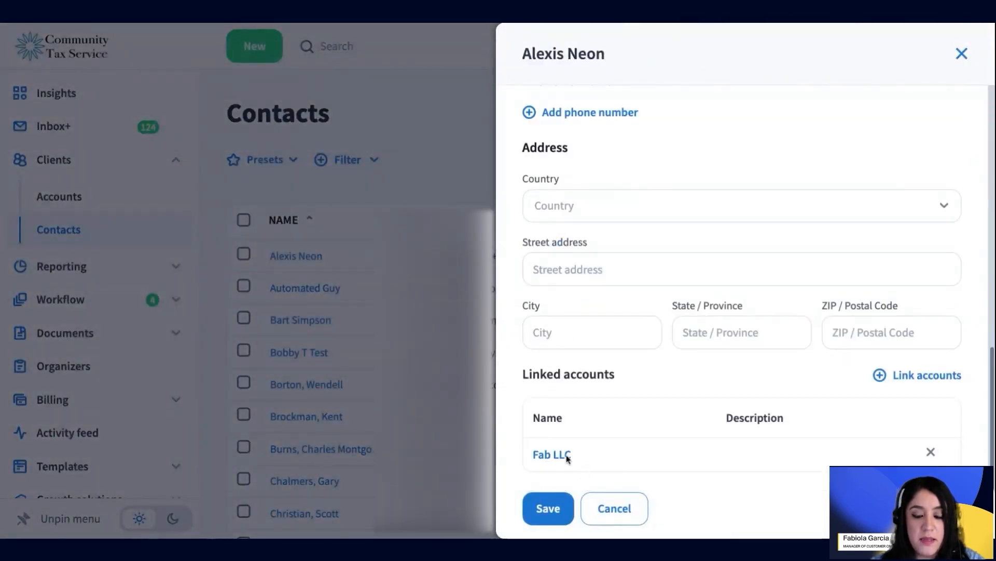
# Step: Close the contact details without saving and browse the Accounts list
pyautogui.click(625, 521)
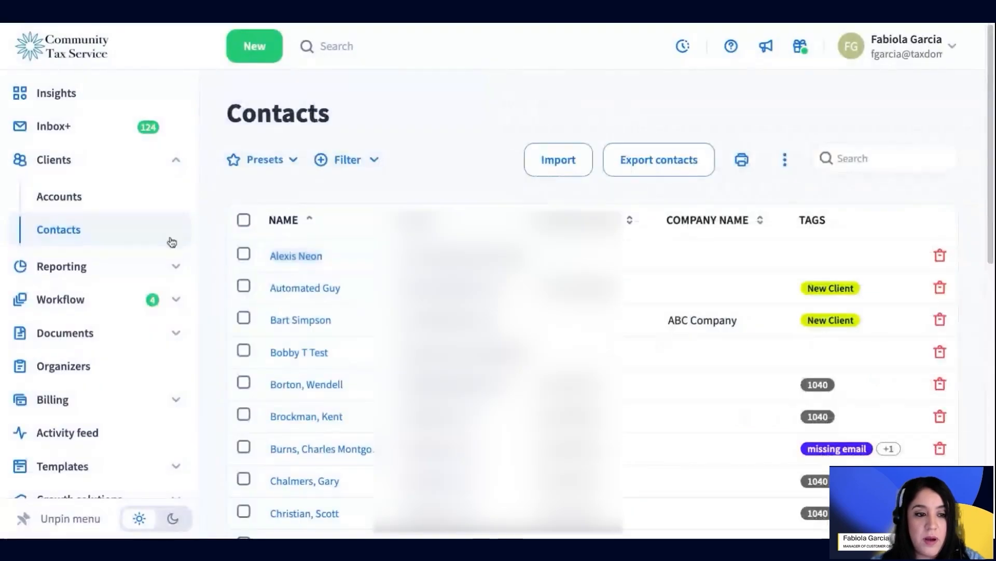
pyautogui.click(114, 202)
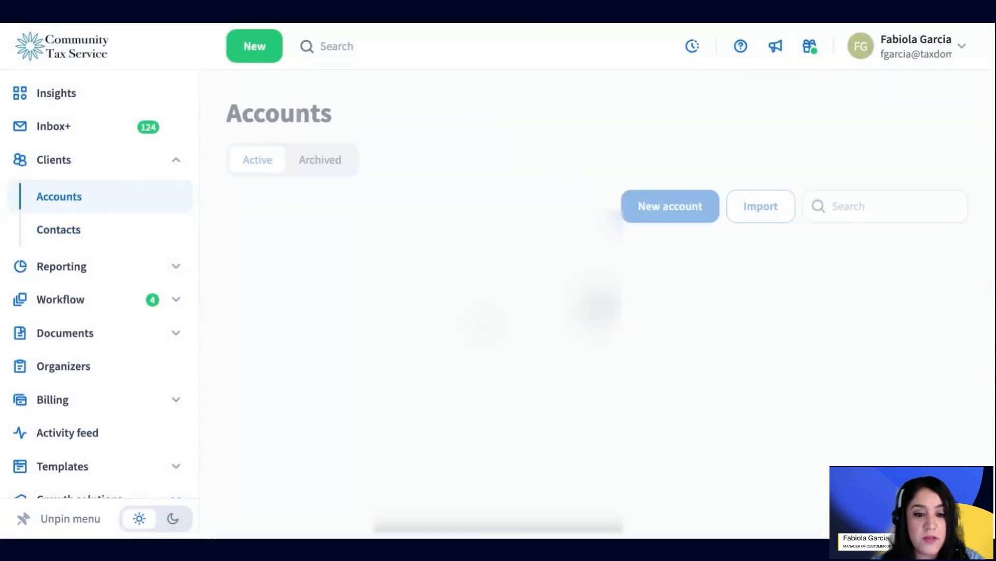
pyautogui.scroll(-8, 422, 349)
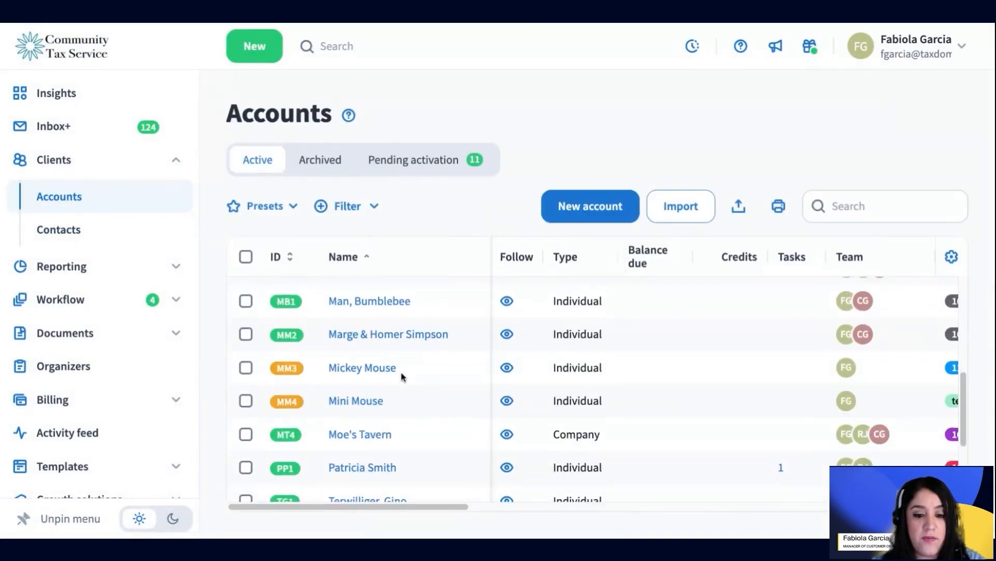
pyautogui.scroll(-4, 403, 375)
pyautogui.scroll(8, 400, 380)
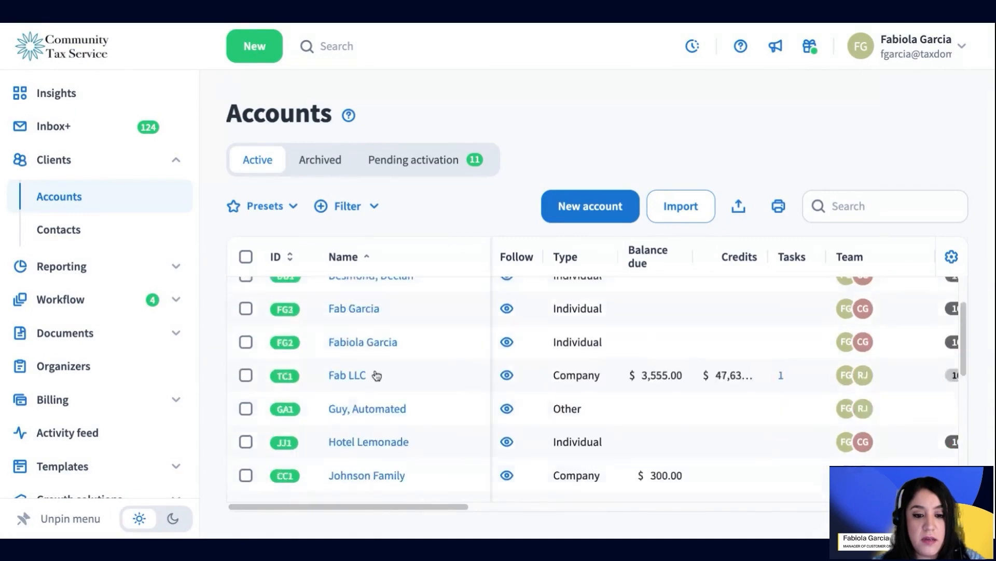
pyautogui.scroll(-3, 387, 403)
pyautogui.scroll(-1, 389, 402)
# Step: Review the Fab LLC account's summary and its two contacts, then return to Accounts
pyautogui.click(348, 323)
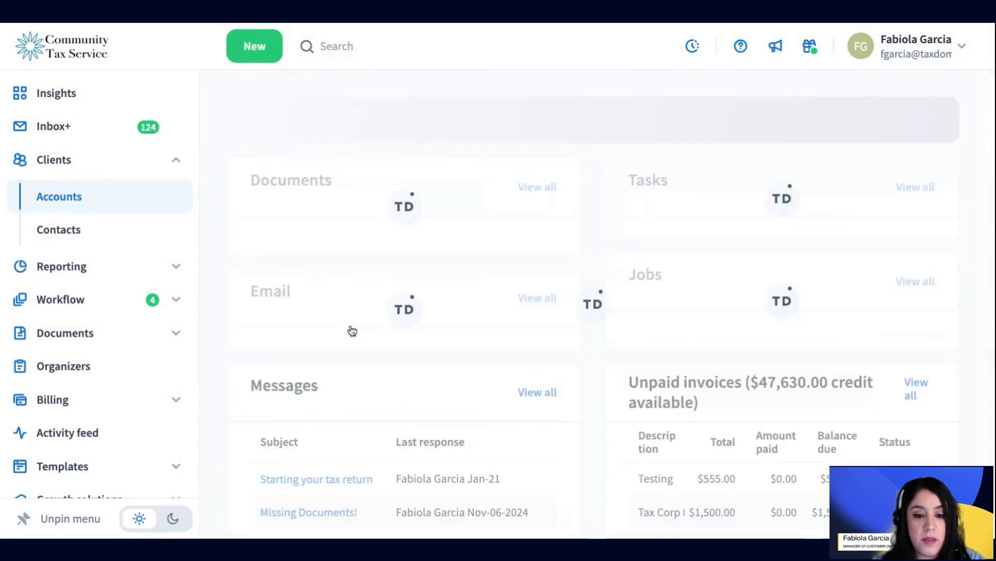
pyautogui.click(423, 119)
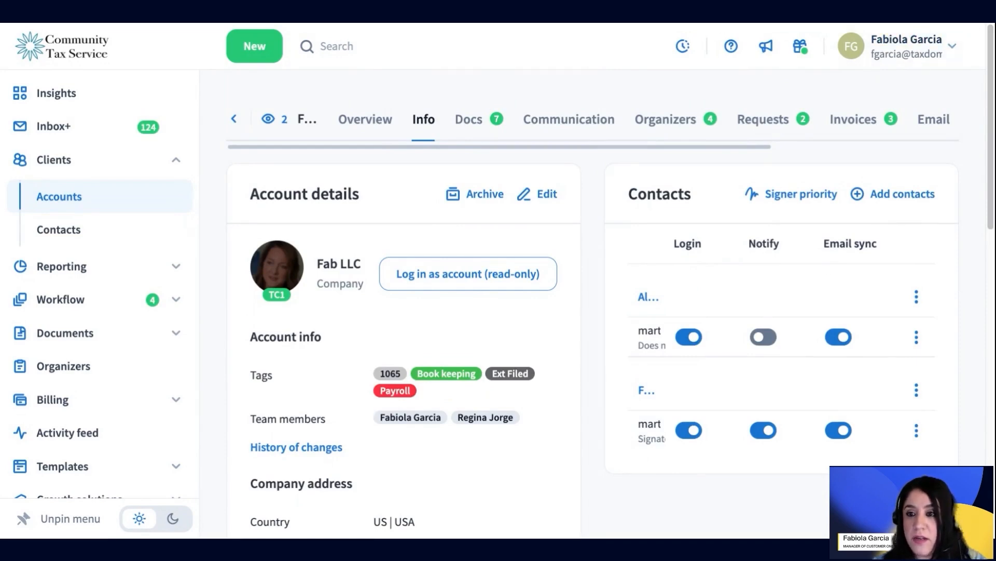
pyautogui.hotkey('ctrl', '-')
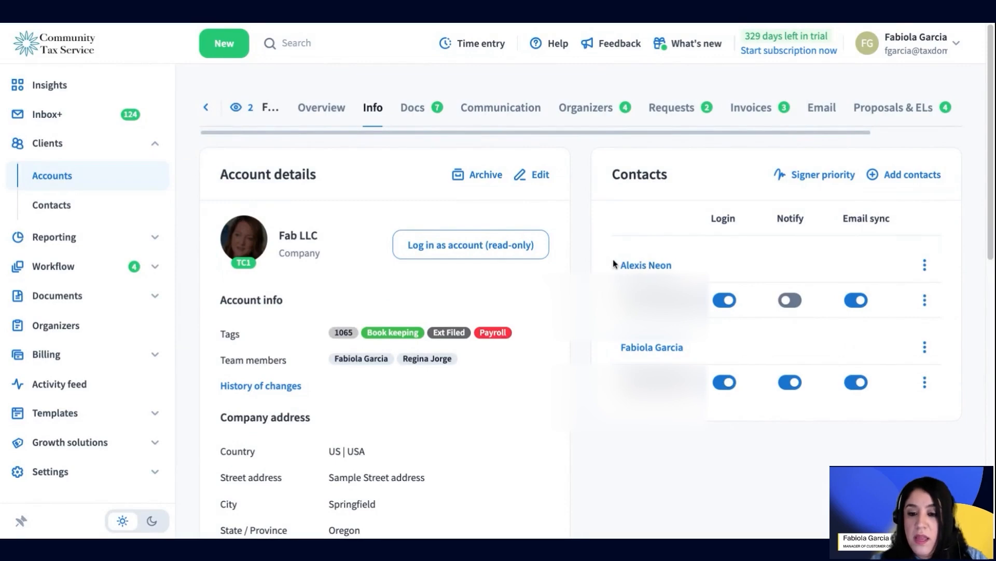
pyautogui.moveTo(614, 264); pyautogui.dragTo(717, 302)
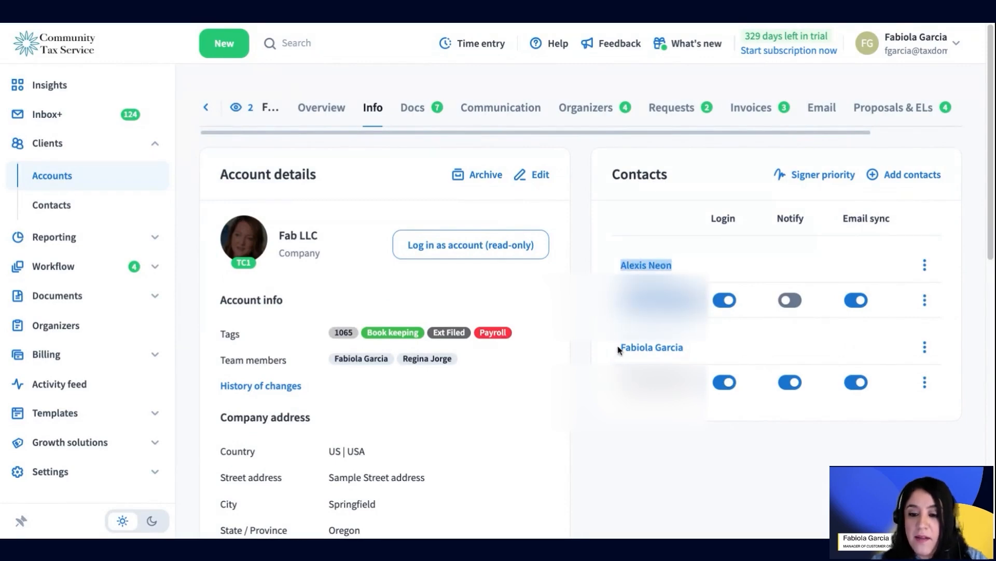
pyautogui.moveTo(618, 347); pyautogui.dragTo(714, 385)
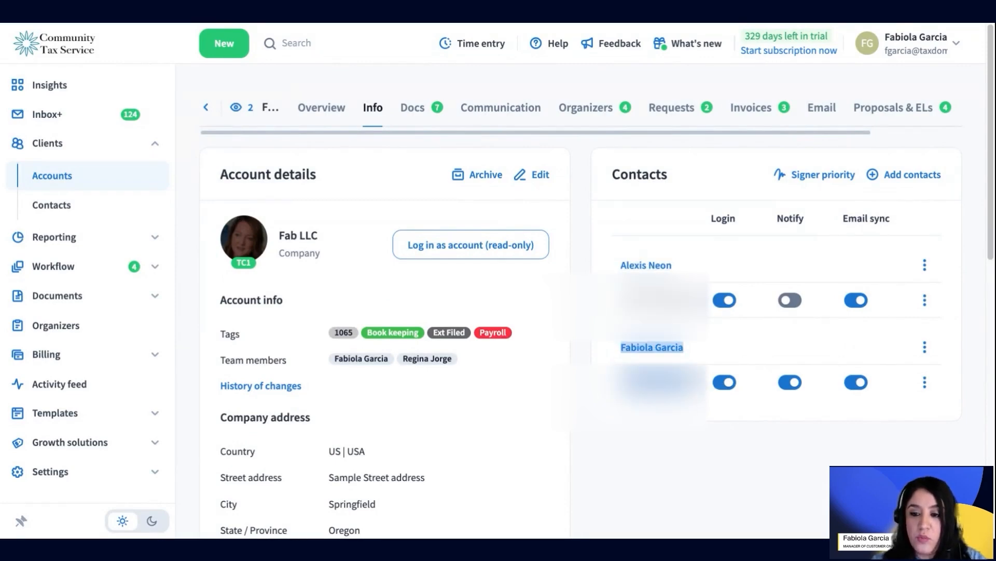
pyautogui.click(596, 228)
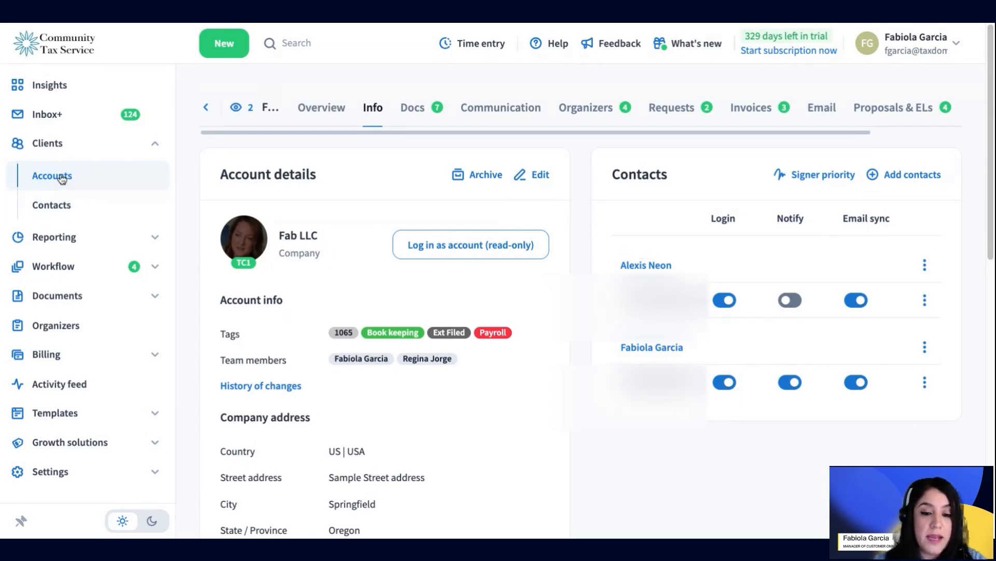
pyautogui.moveTo(210, 167); pyautogui.dragTo(317, 280)
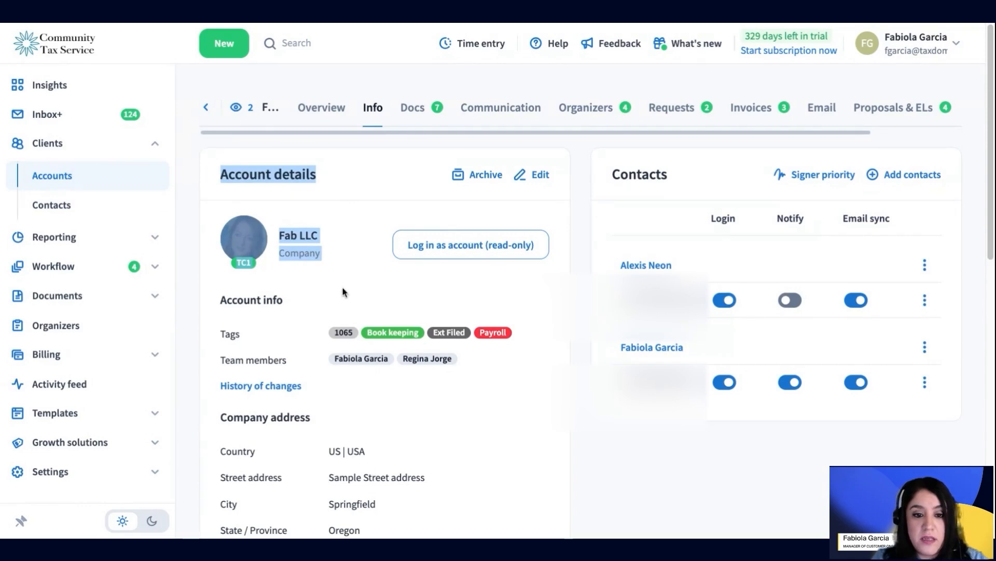
pyautogui.click(328, 270)
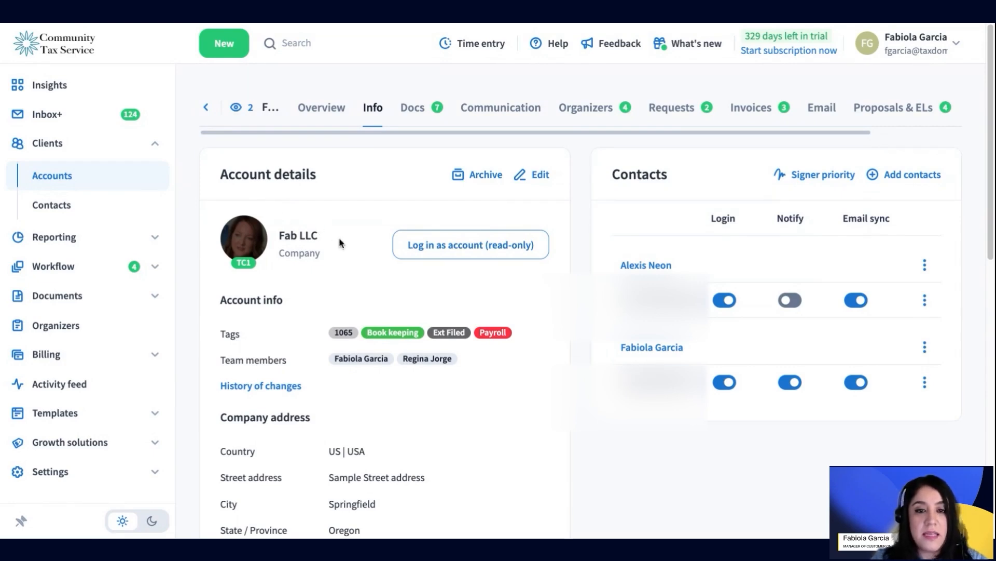
pyautogui.moveTo(643, 234); pyautogui.dragTo(715, 245)
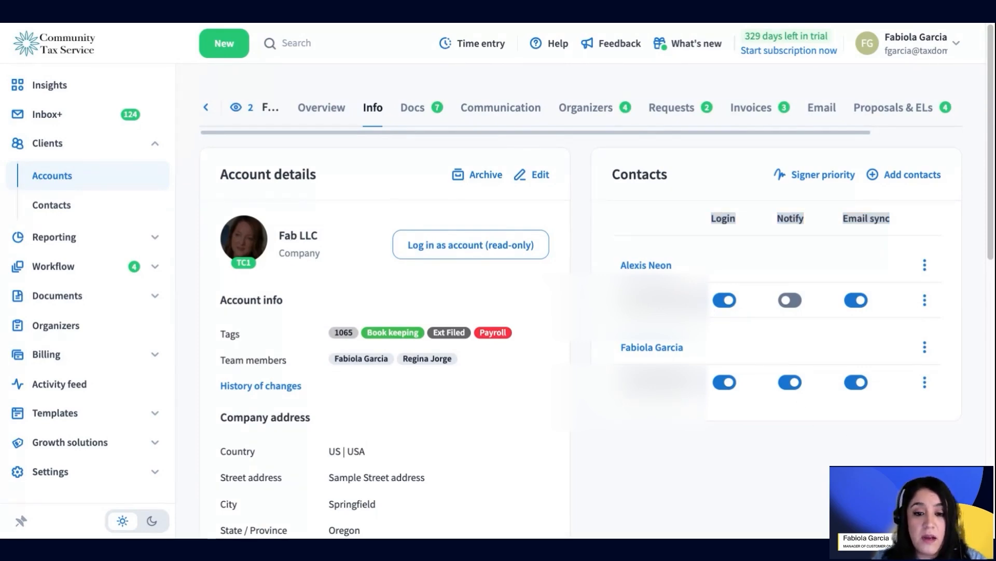
pyautogui.click(71, 172)
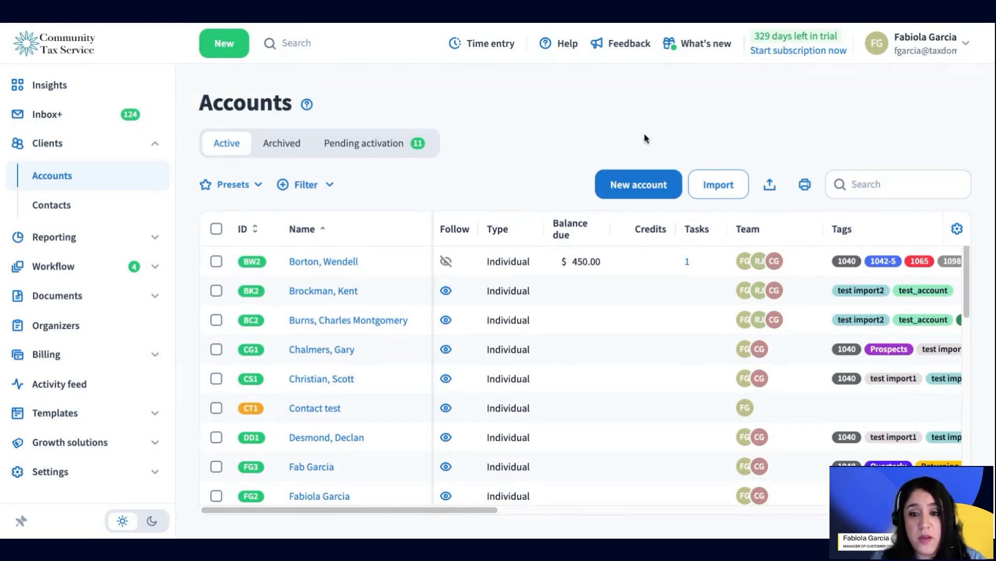
# Step: Start a new Individual client account and enter 'Roger' as the account name
pyautogui.click(626, 187)
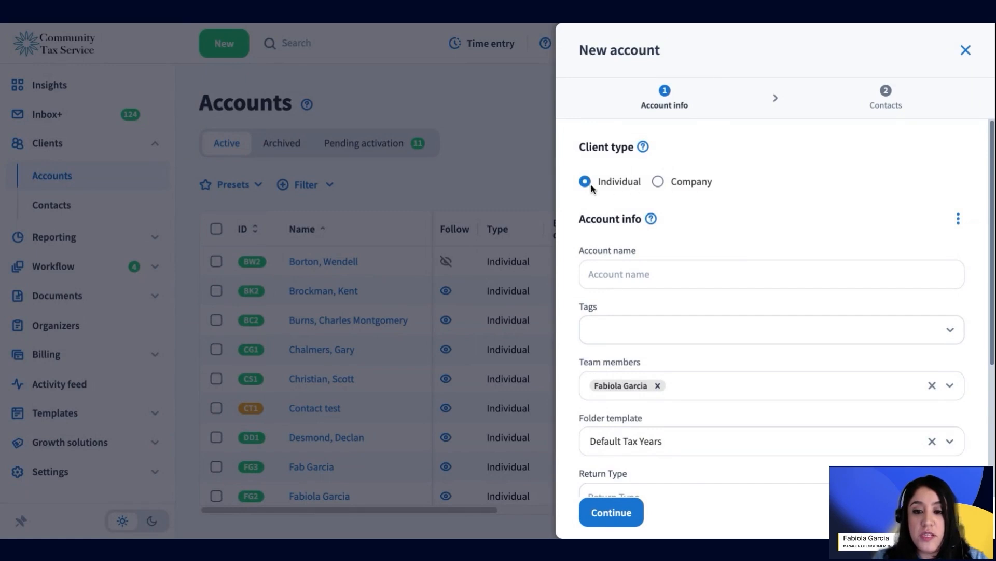
pyautogui.click(675, 182)
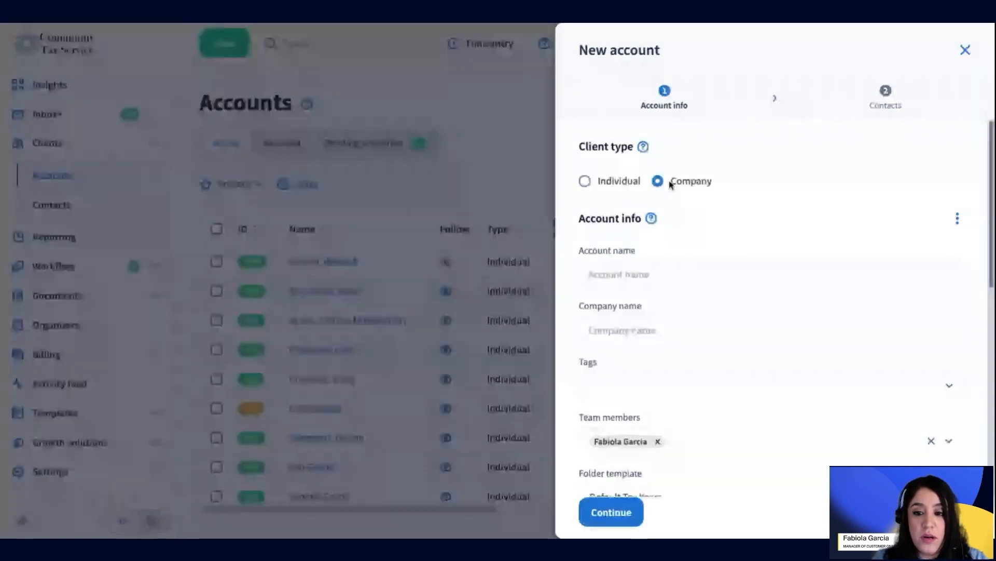
pyautogui.click(584, 181)
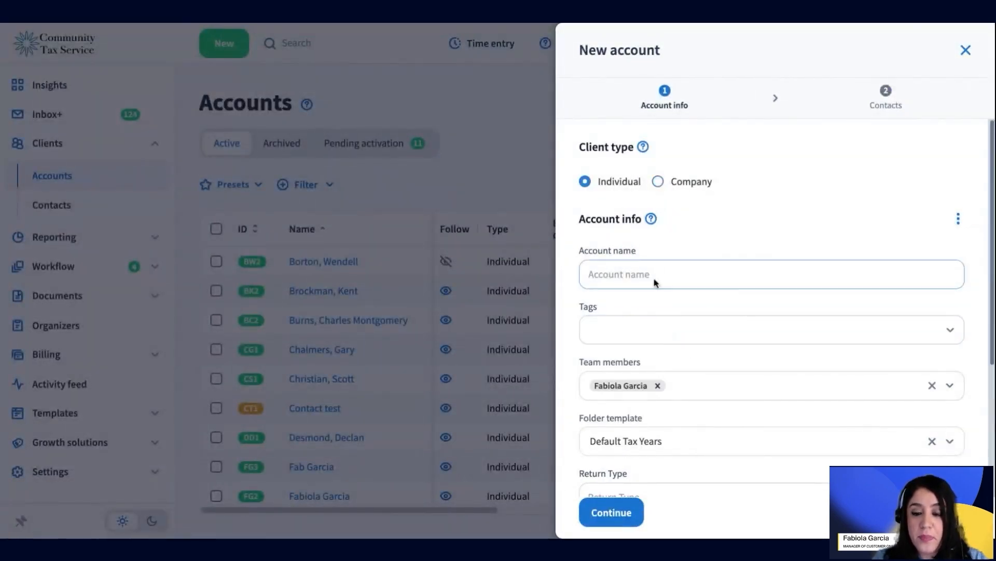
pyautogui.click(619, 266)
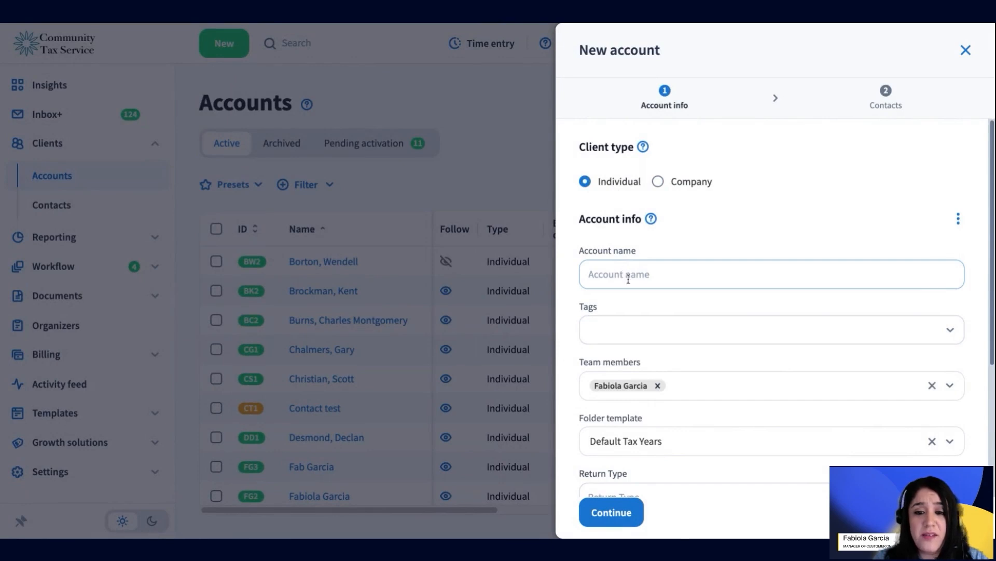
pyautogui.click(647, 272)
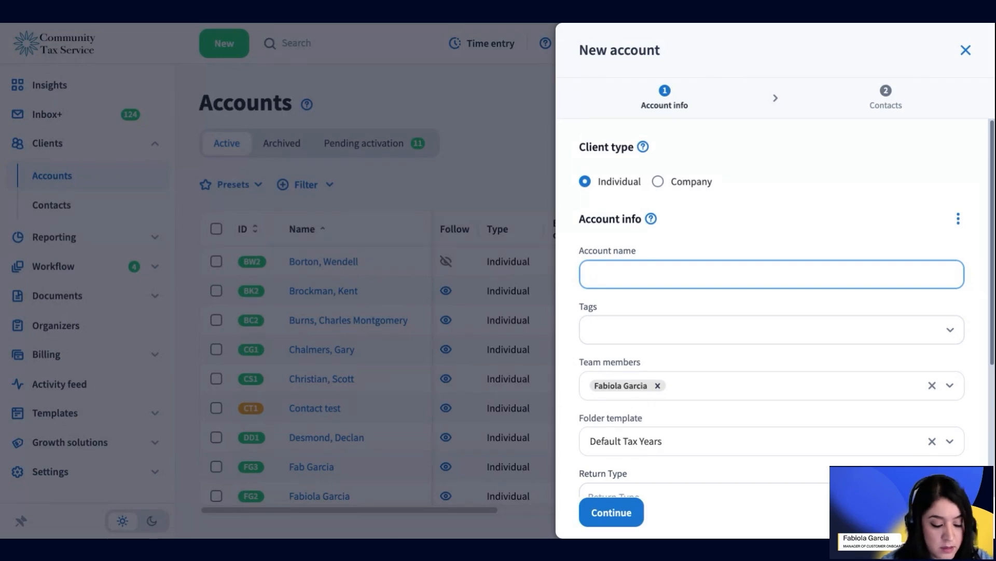
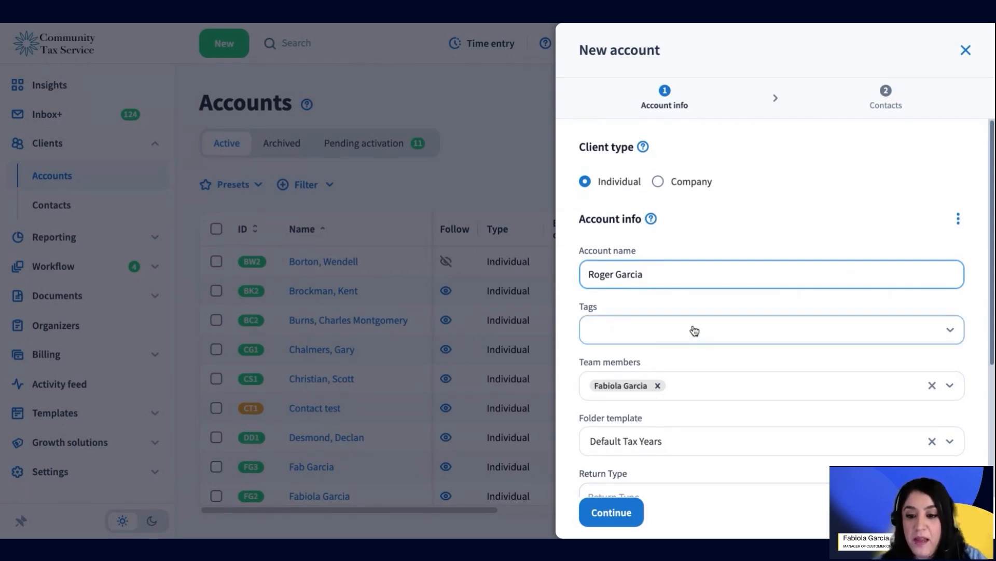
# Step: Add the 1040 tag to the new account
pyautogui.click(656, 340)
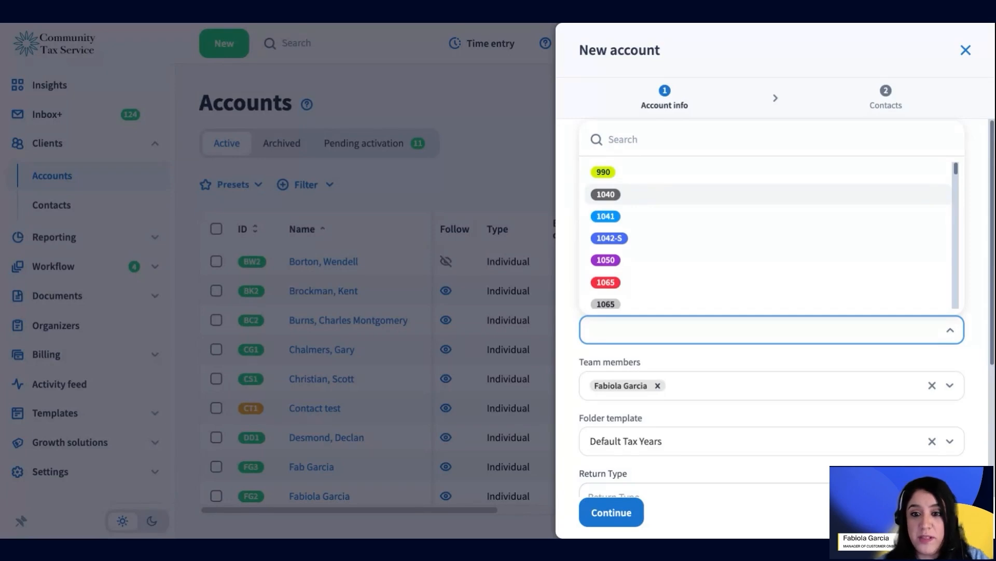
pyautogui.click(606, 194)
pyautogui.click(830, 353)
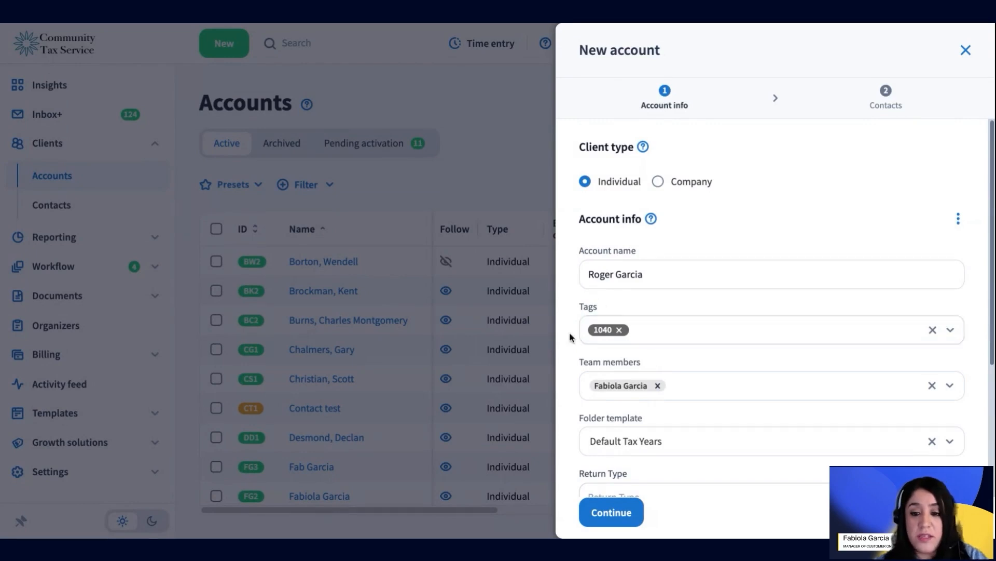
pyautogui.click(672, 335)
pyautogui.scroll(-15, 676, 229)
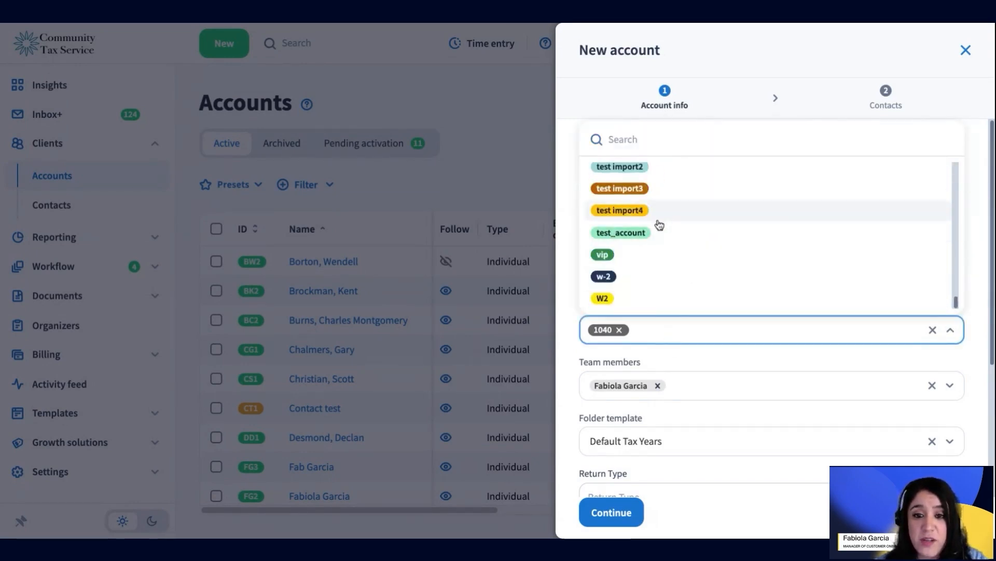
pyautogui.scroll(4, 649, 224)
pyautogui.scroll(1, 646, 214)
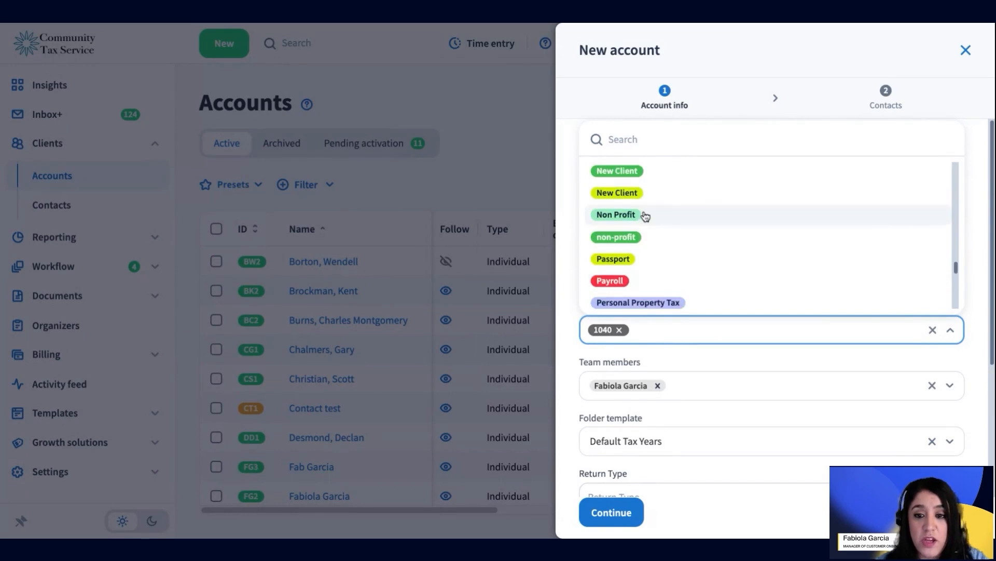
pyautogui.click(974, 283)
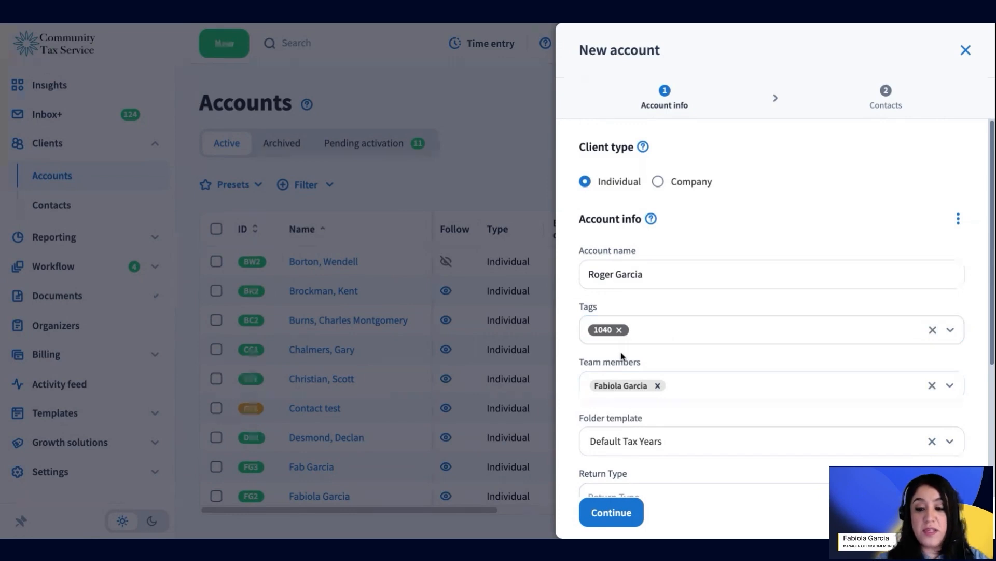
pyautogui.scroll(-2, 696, 400)
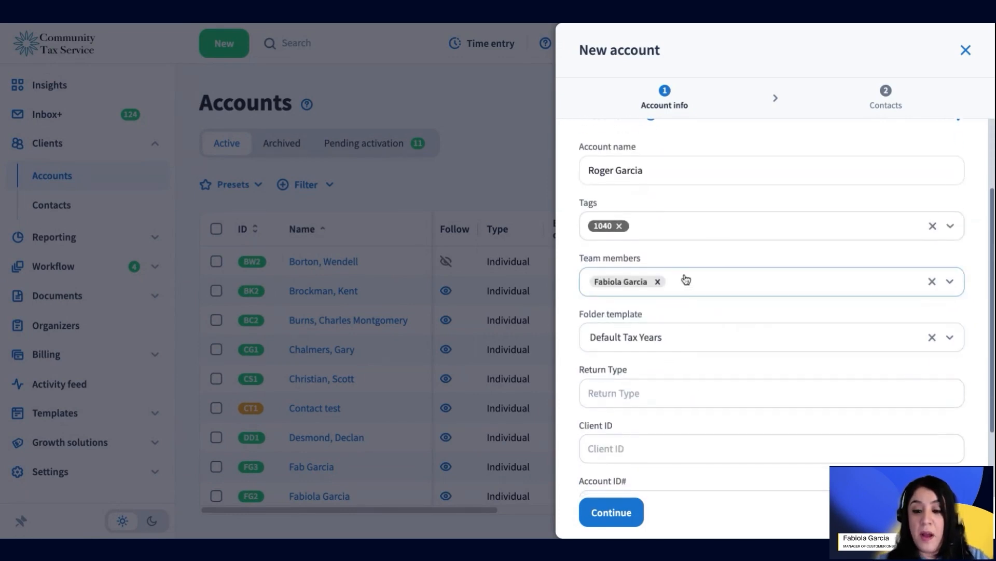
# Step: Assign three team members and keep Default Tax Years as the folder template
pyautogui.click(706, 284)
pyautogui.click(643, 357)
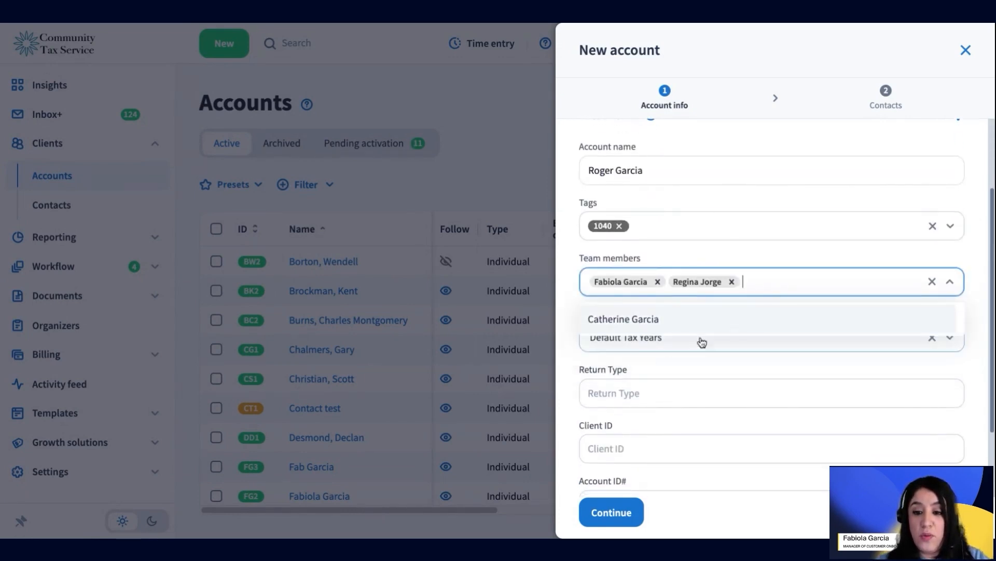
pyautogui.click(796, 280)
pyautogui.click(802, 283)
pyautogui.click(699, 326)
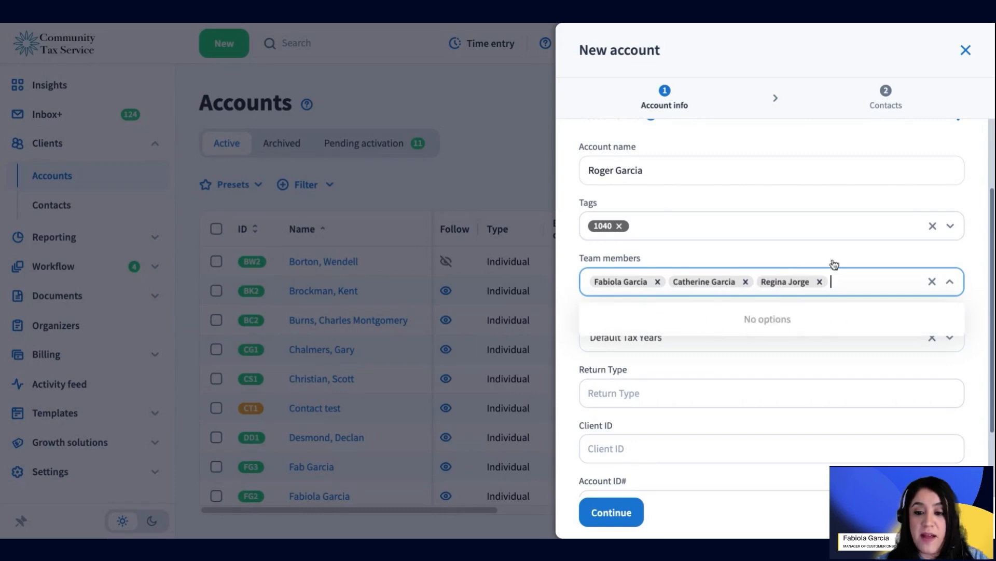
pyautogui.click(886, 262)
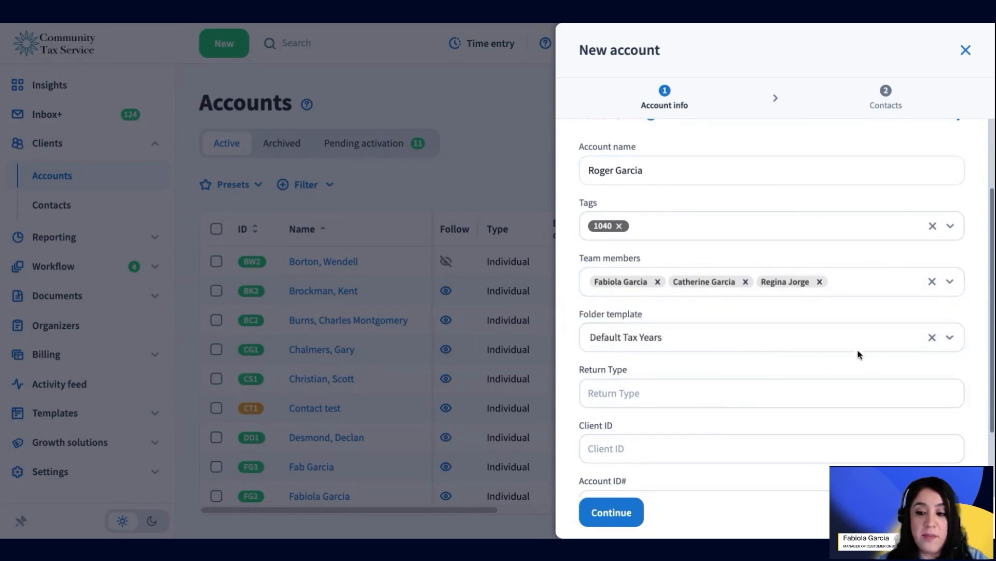
pyautogui.click(781, 335)
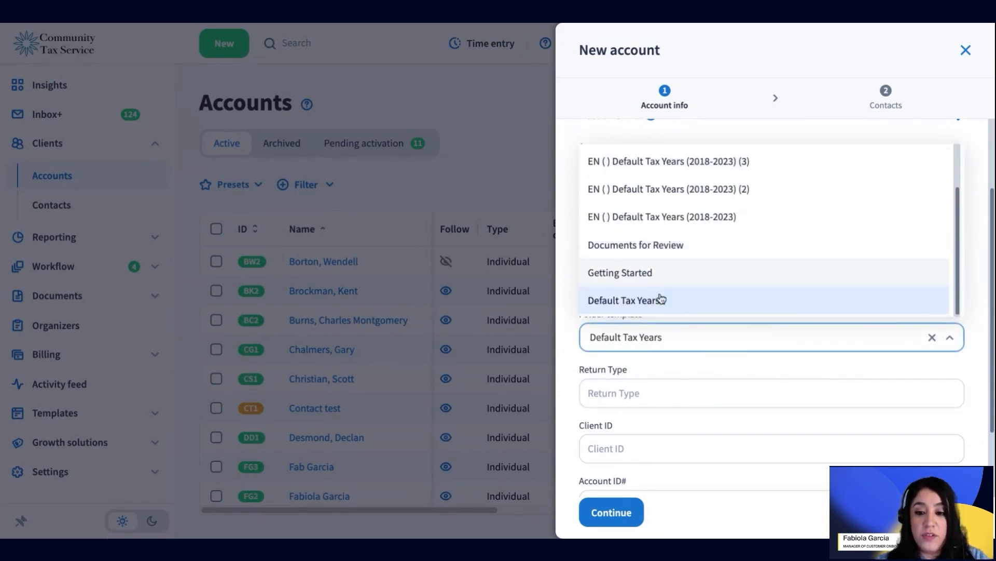
pyautogui.click(980, 347)
pyautogui.click(752, 400)
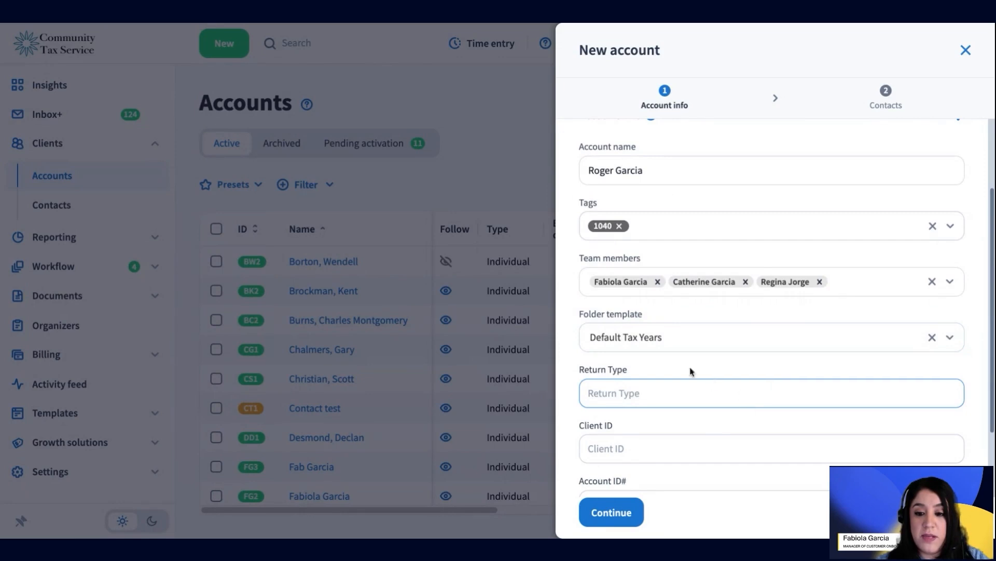
# Step: Leave Return Type, Client ID and Account ID# blank and continue to Contacts
pyautogui.scroll(-2, 673, 412)
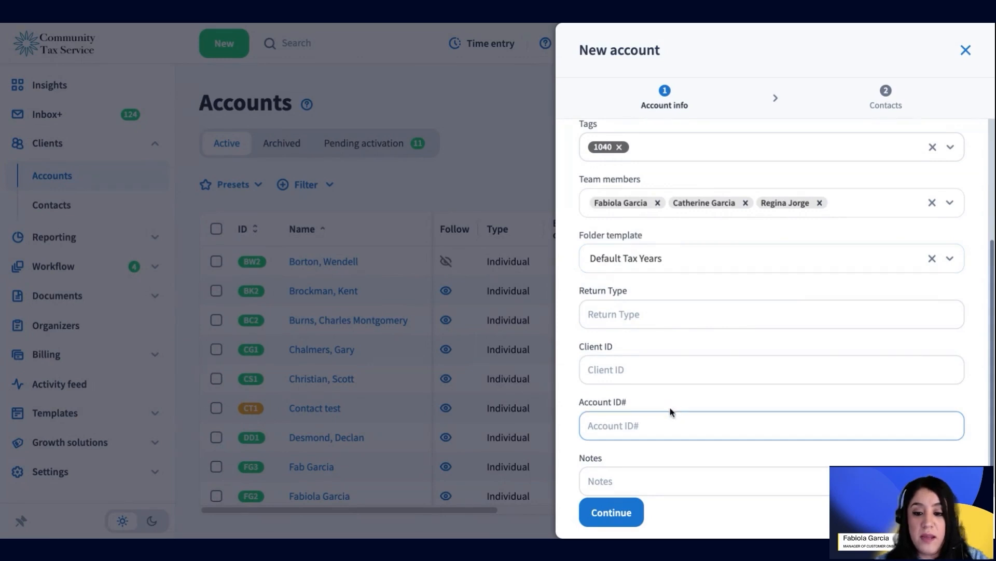
pyautogui.scroll(-1, 716, 429)
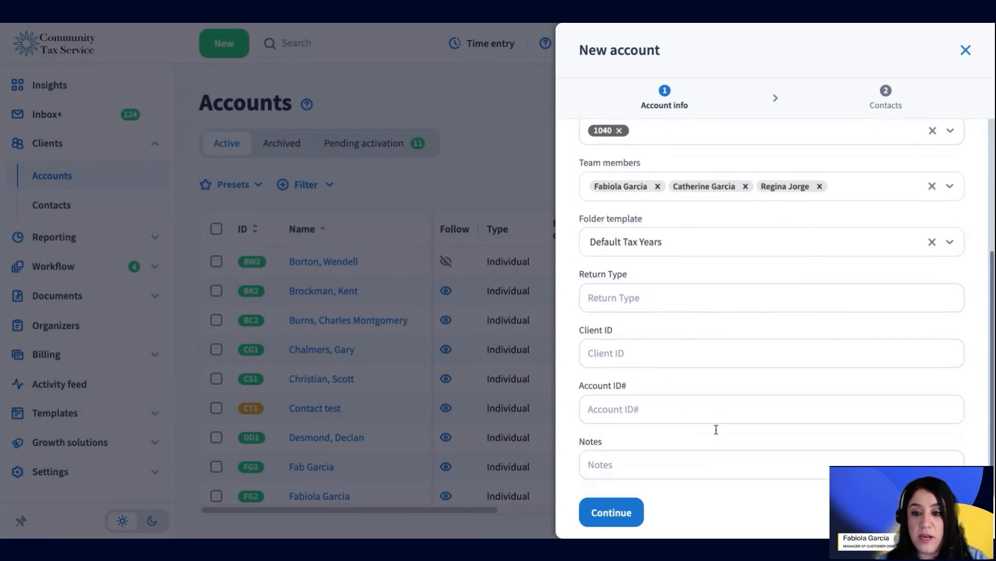
pyautogui.scroll(5, 717, 429)
pyautogui.scroll(-4, 717, 429)
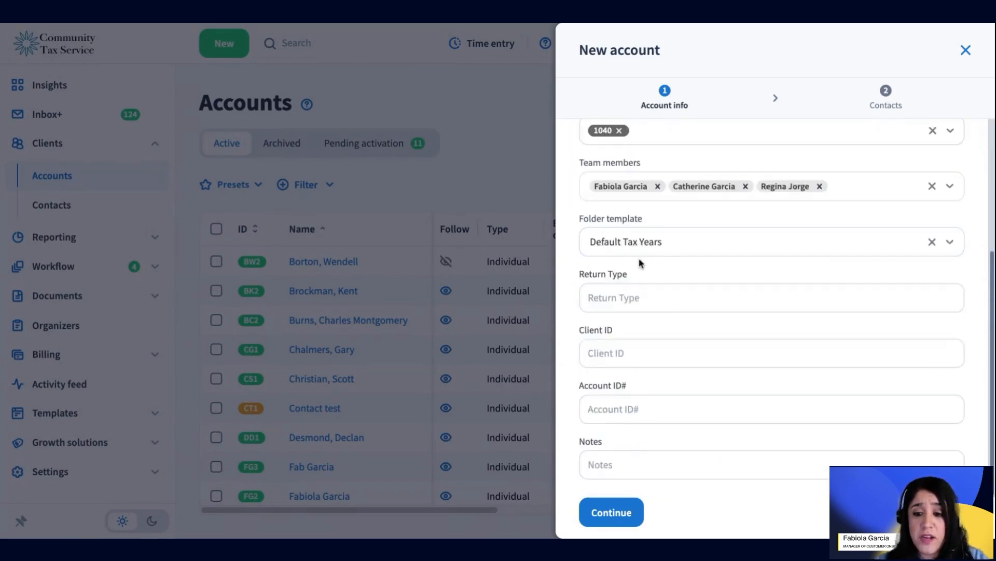
pyautogui.moveTo(572, 281); pyautogui.dragTo(631, 429)
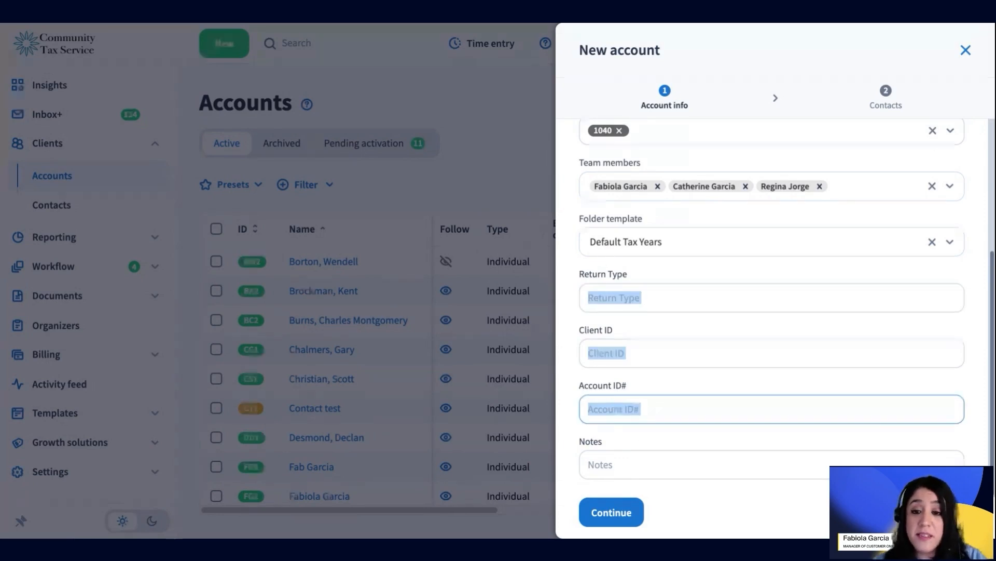
pyautogui.click(664, 362)
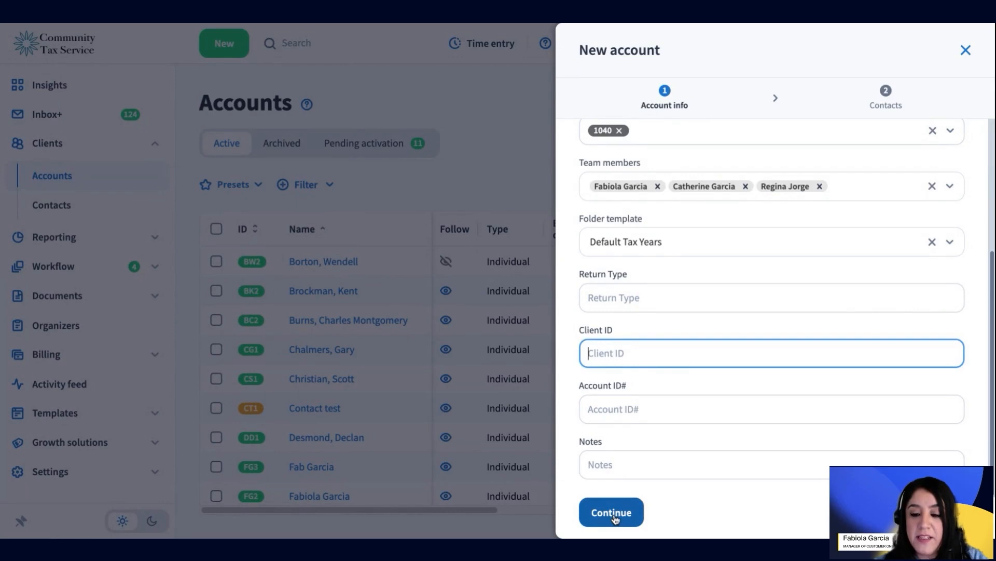
pyautogui.scroll(5, 714, 352)
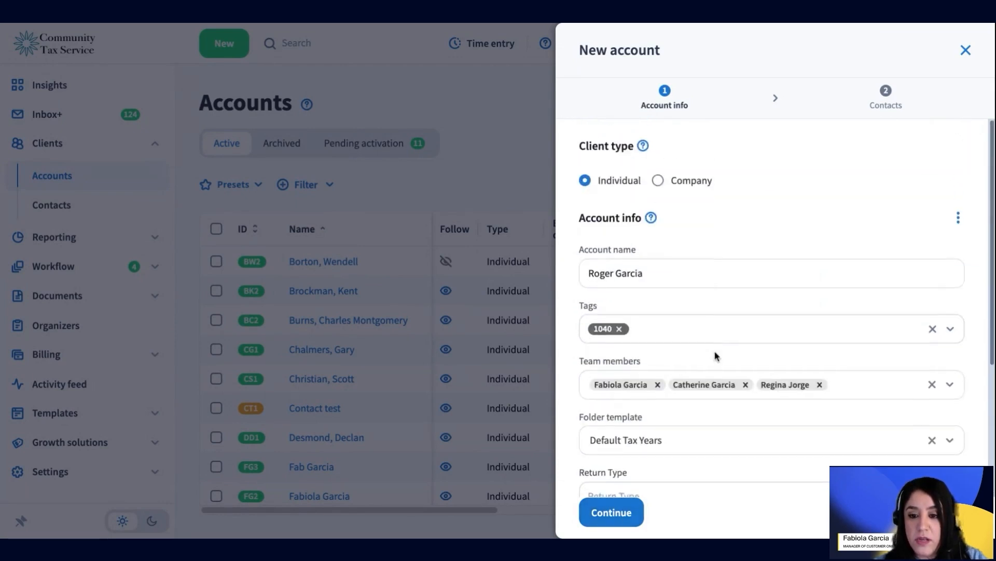
pyautogui.scroll(-5, 717, 356)
pyautogui.click(638, 509)
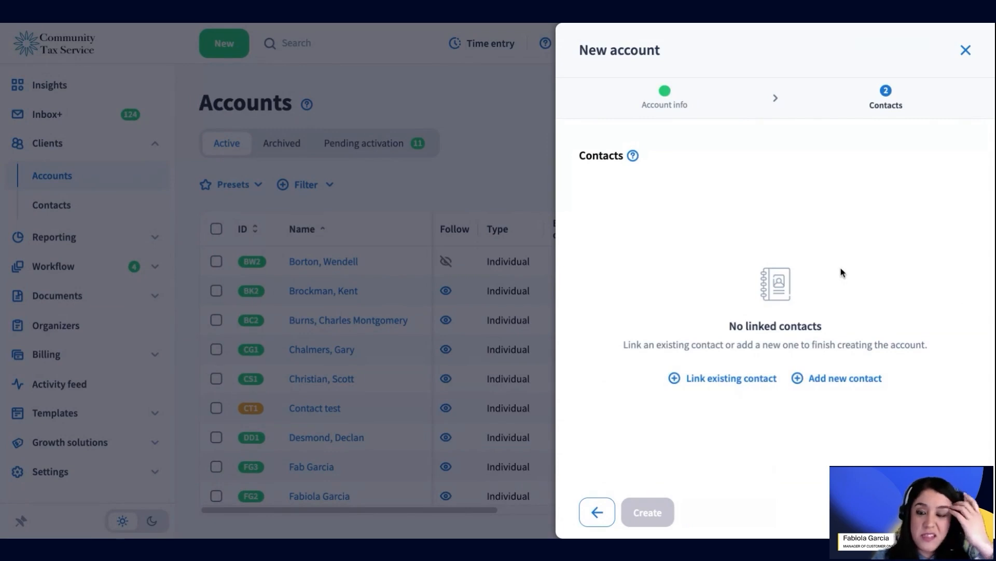
pyautogui.click(836, 382)
pyautogui.click(665, 270)
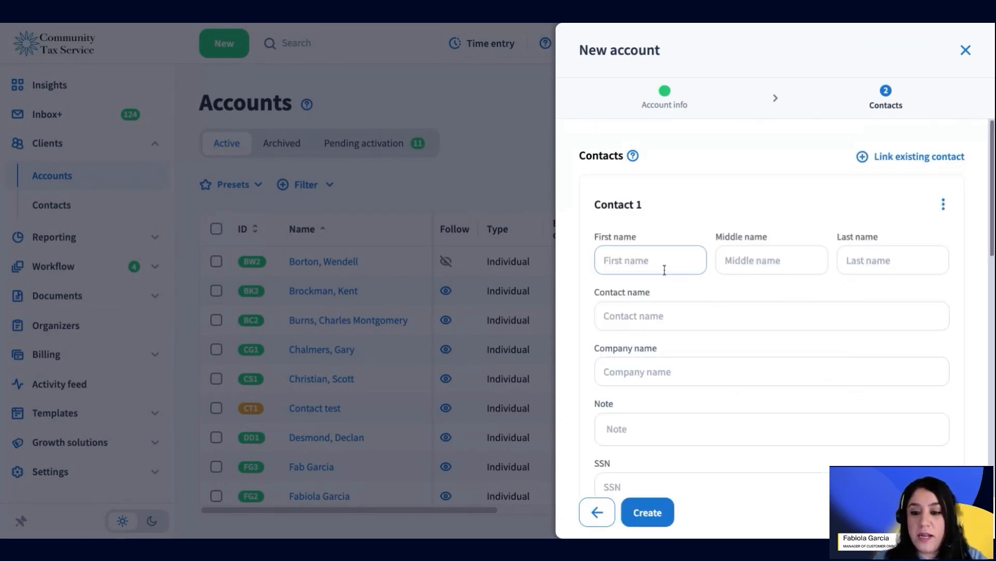
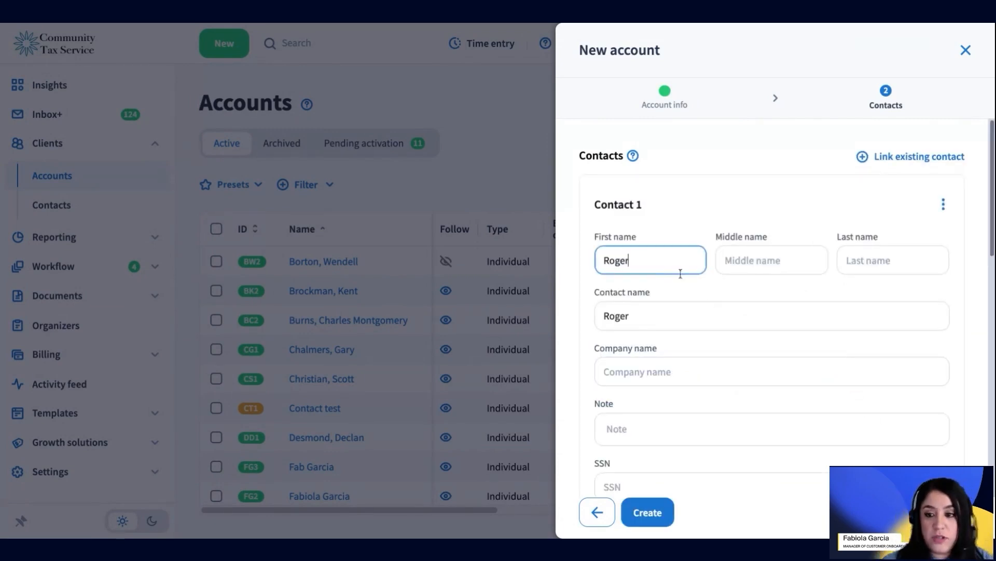
pyautogui.click(905, 269)
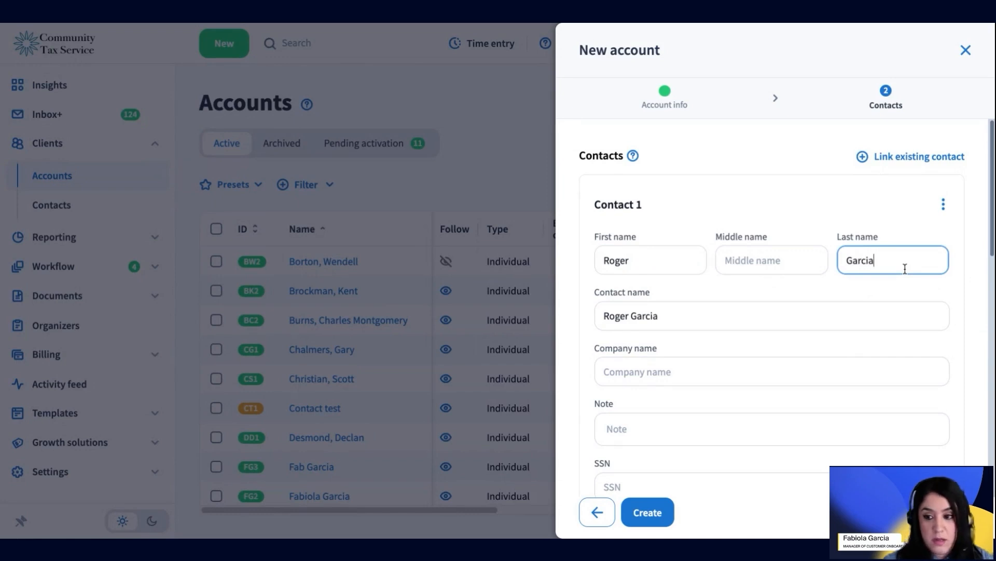
pyautogui.click(675, 317)
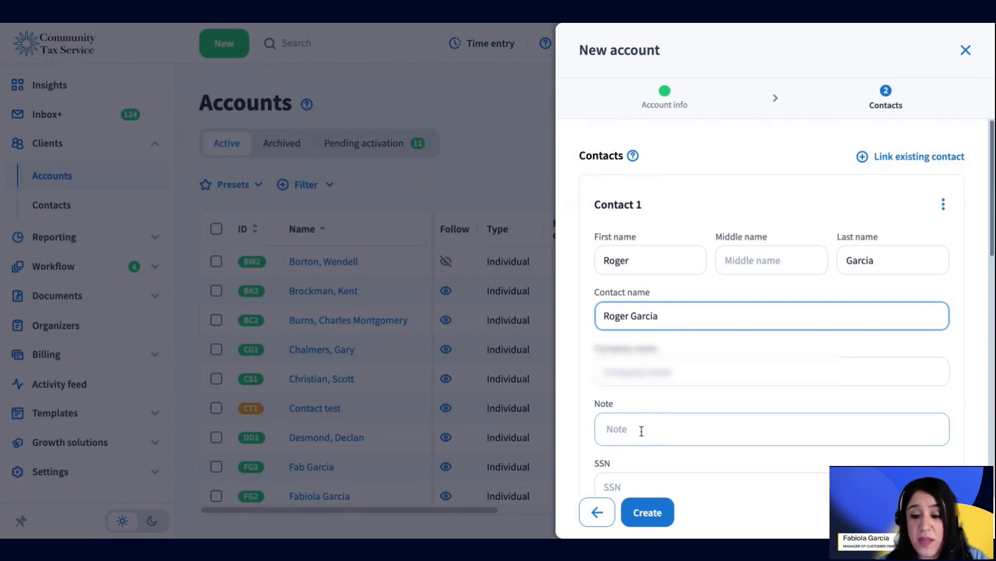
pyautogui.scroll(-3, 641, 431)
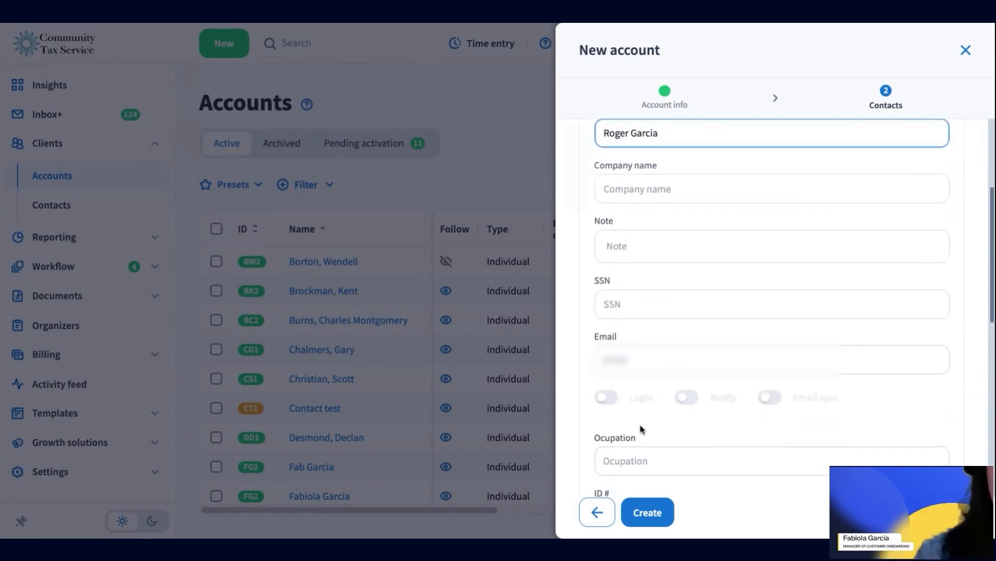
# Step: Enter the contact's email address and switch on Login, Notify and Email sync
pyautogui.click(624, 355)
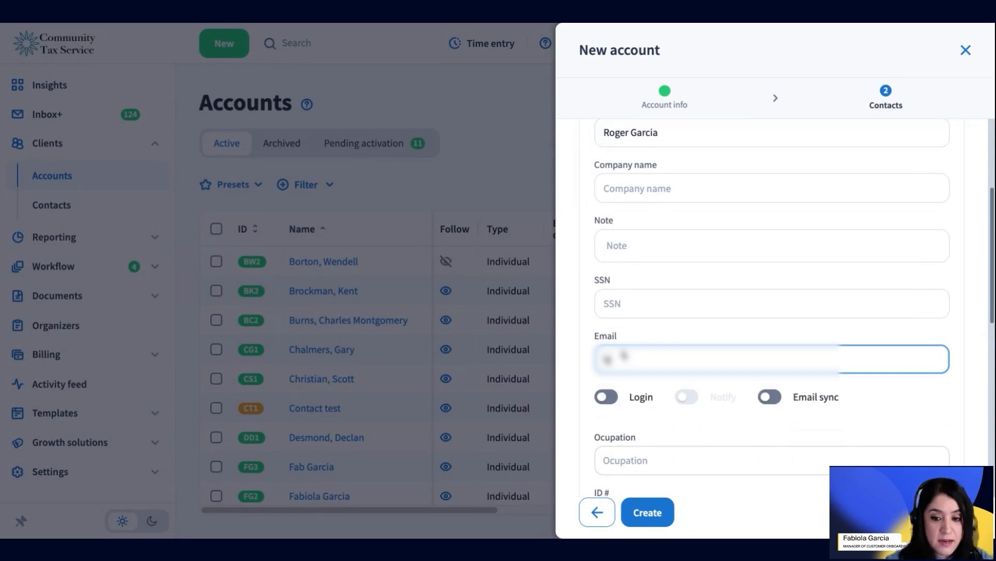
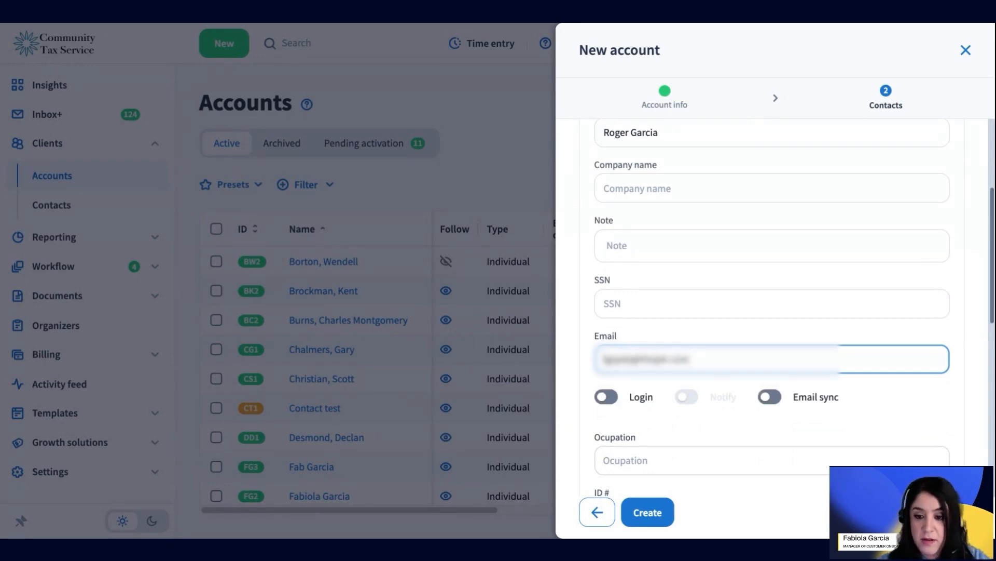
pyautogui.click(634, 403)
pyautogui.click(706, 402)
pyautogui.click(770, 398)
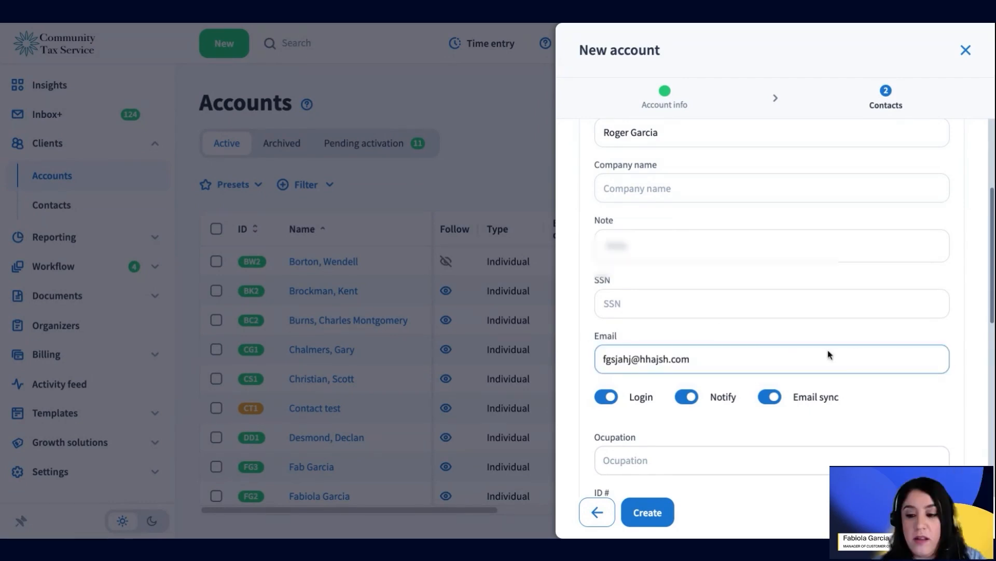
pyautogui.scroll(-2, 819, 401)
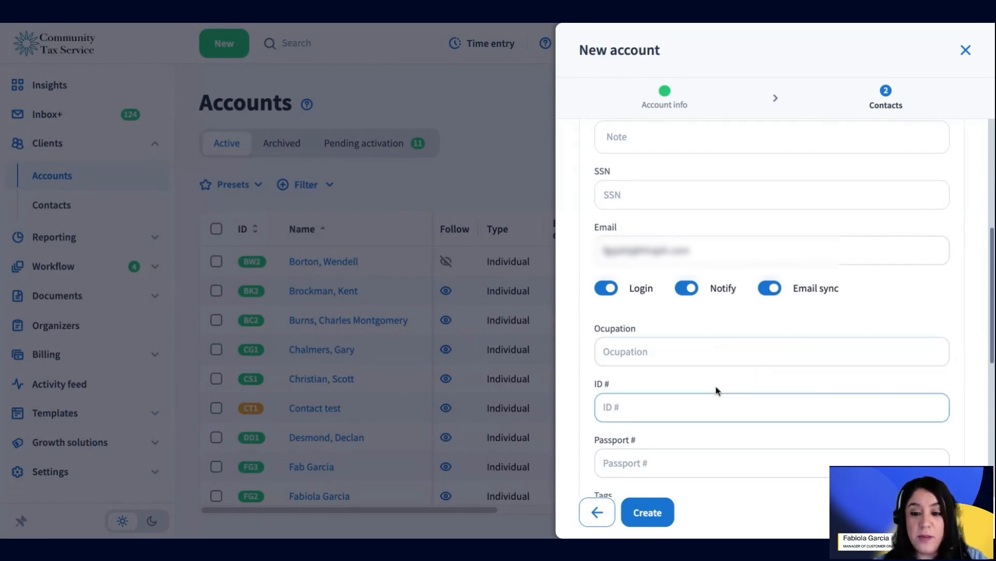
pyautogui.scroll(-4, 705, 436)
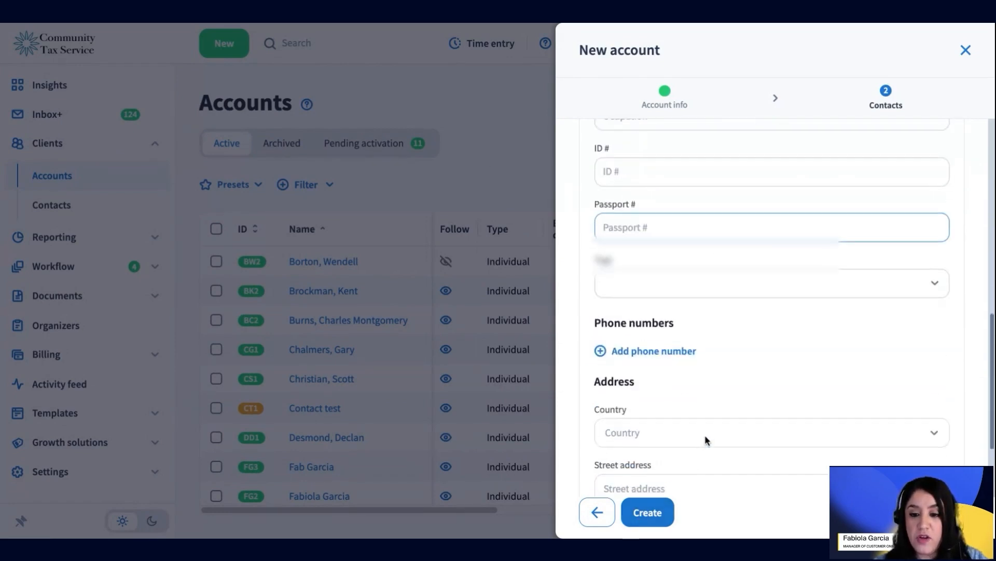
# Step: Create the account and confirm the Add portal access dialog
pyautogui.scroll(-2, 673, 494)
pyautogui.click(648, 512)
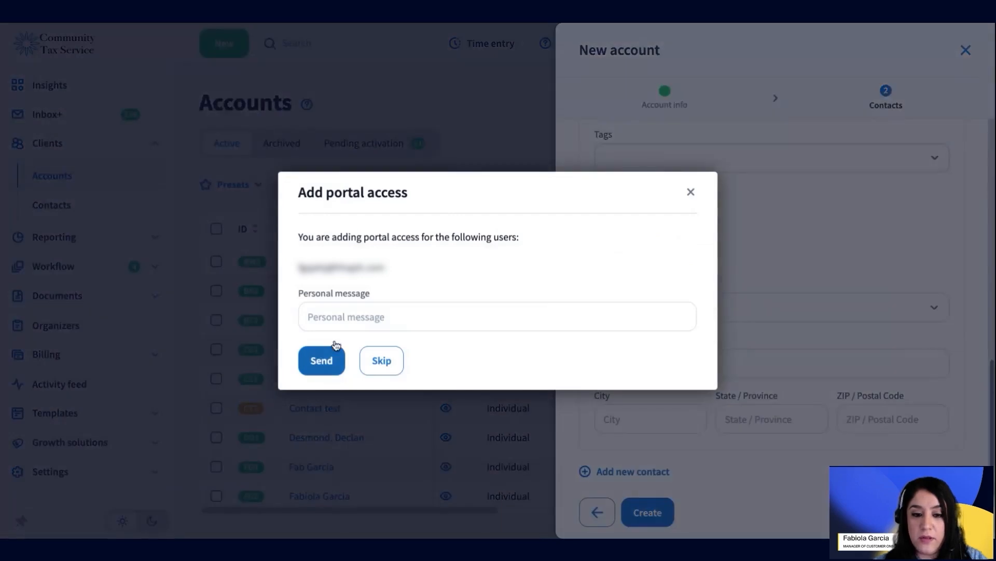
pyautogui.click(358, 318)
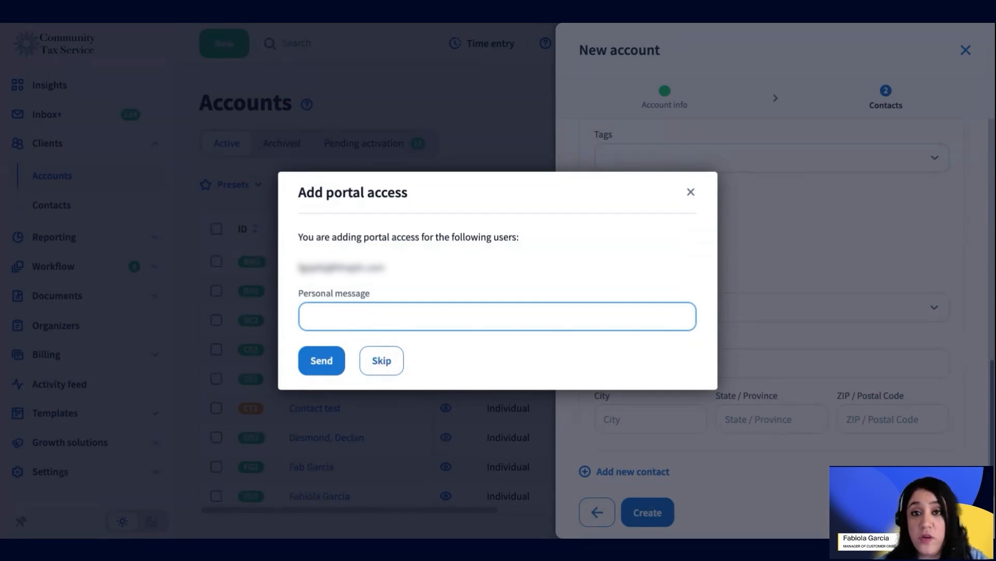
pyautogui.click(382, 360)
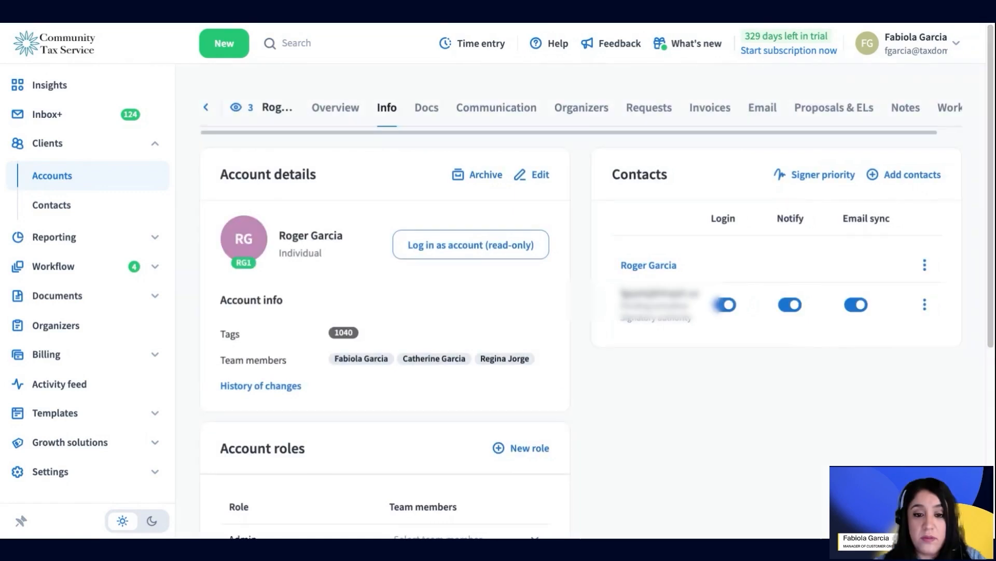
pyautogui.moveTo(345, 237); pyautogui.dragTo(278, 258)
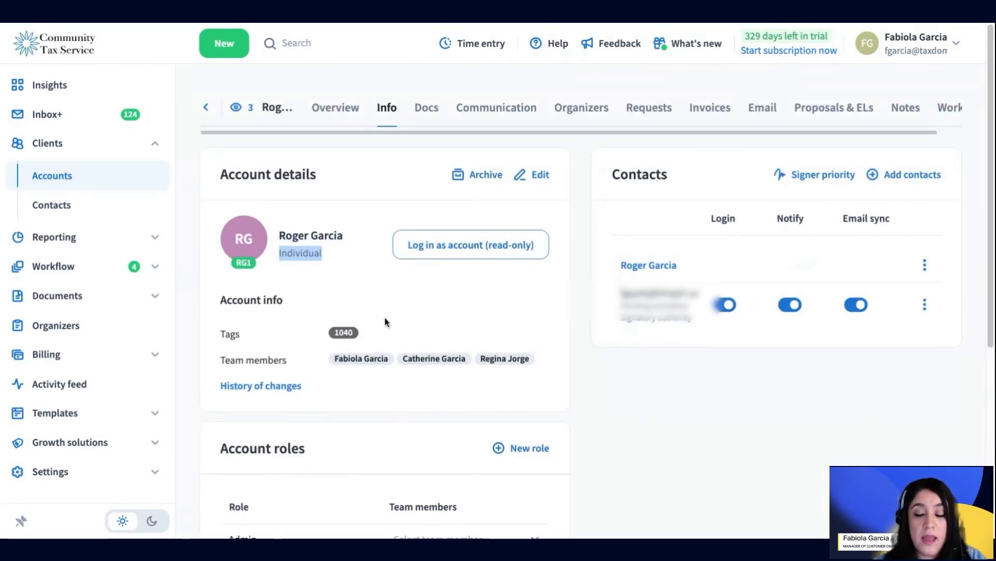
pyautogui.moveTo(361, 325); pyautogui.dragTo(220, 335)
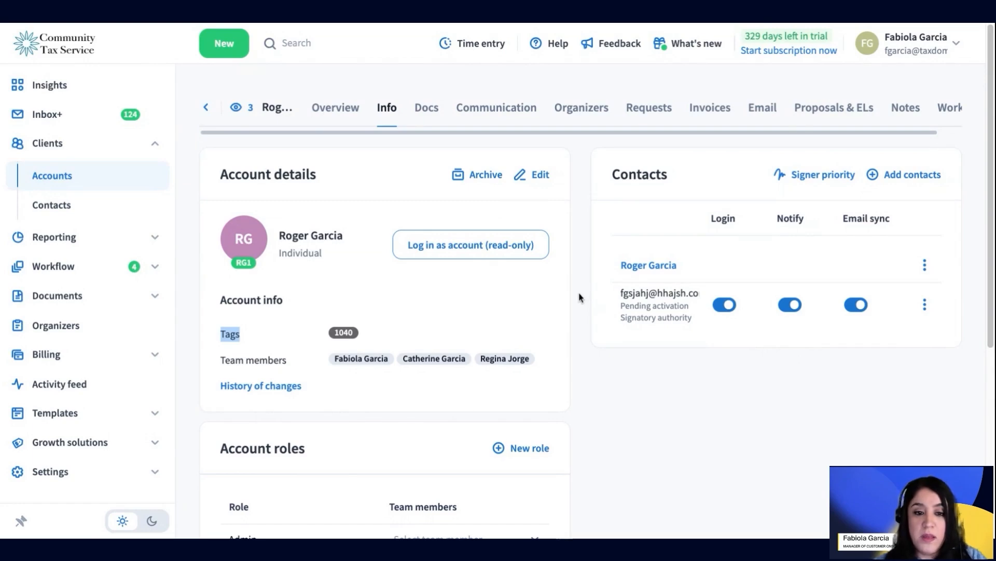
pyautogui.click(56, 181)
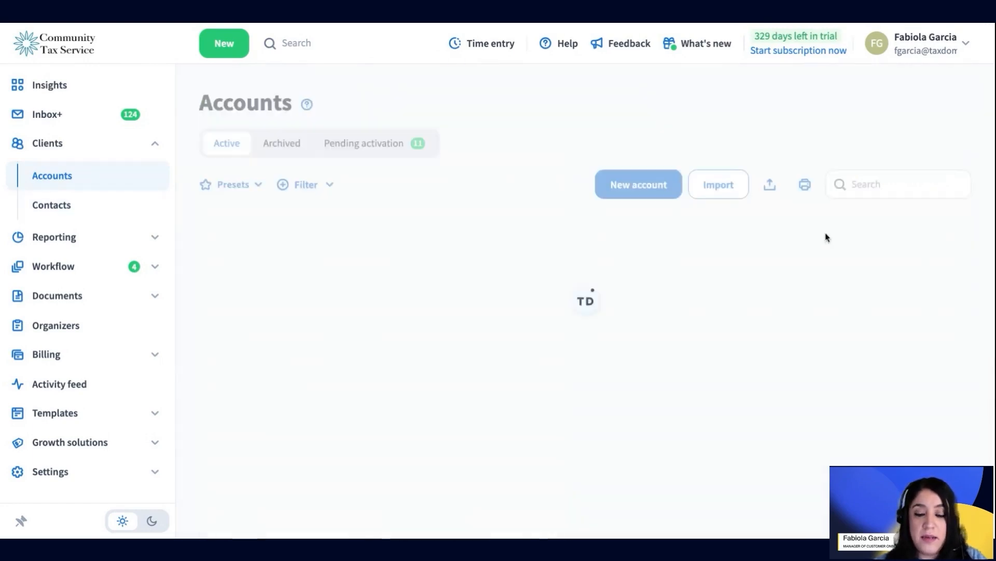